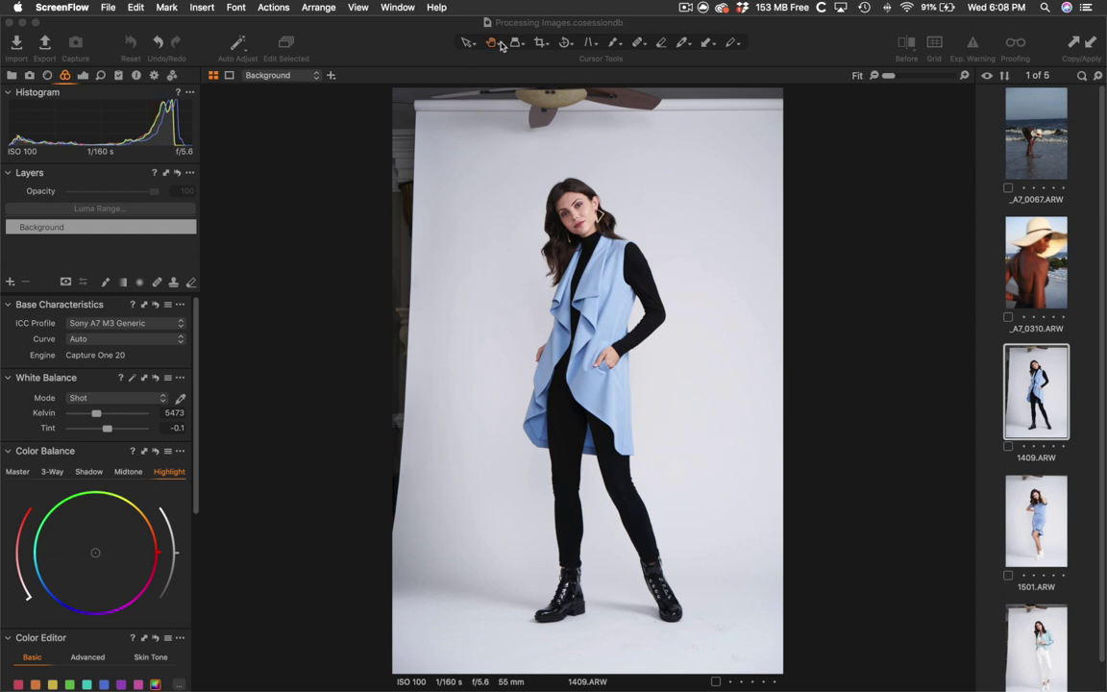
Crop 1409.ARW to a 1365×2048 frame, keeping the original proportions
{"action": "left_click", "coordinate": [403, 94]}
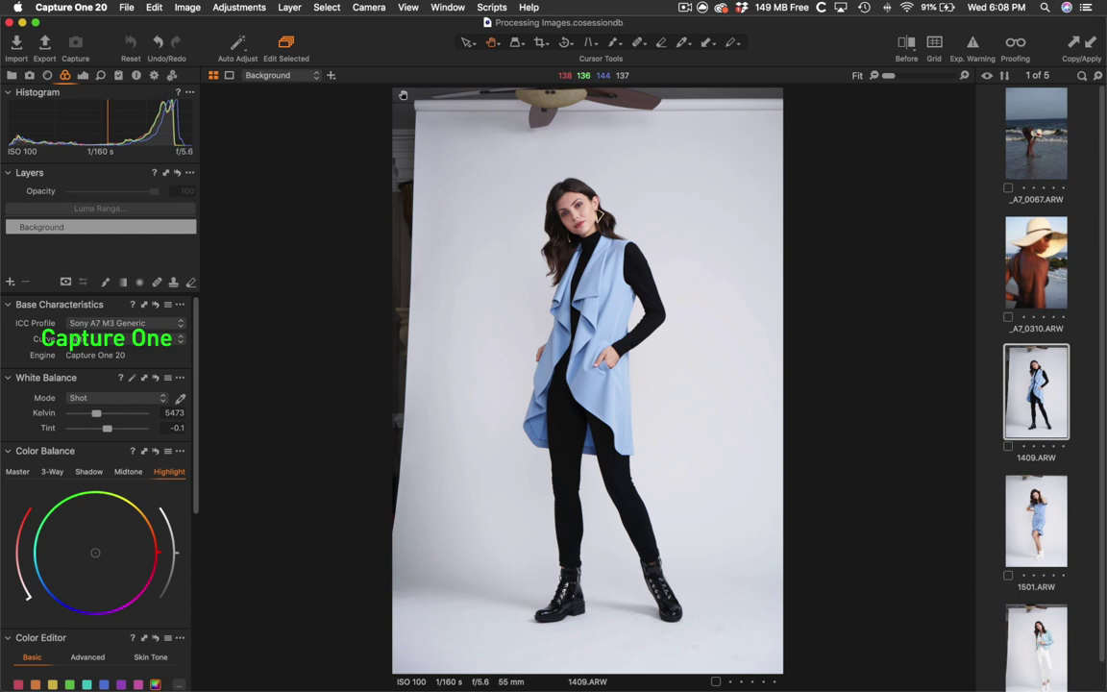
{"action": "key", "text": "c"}
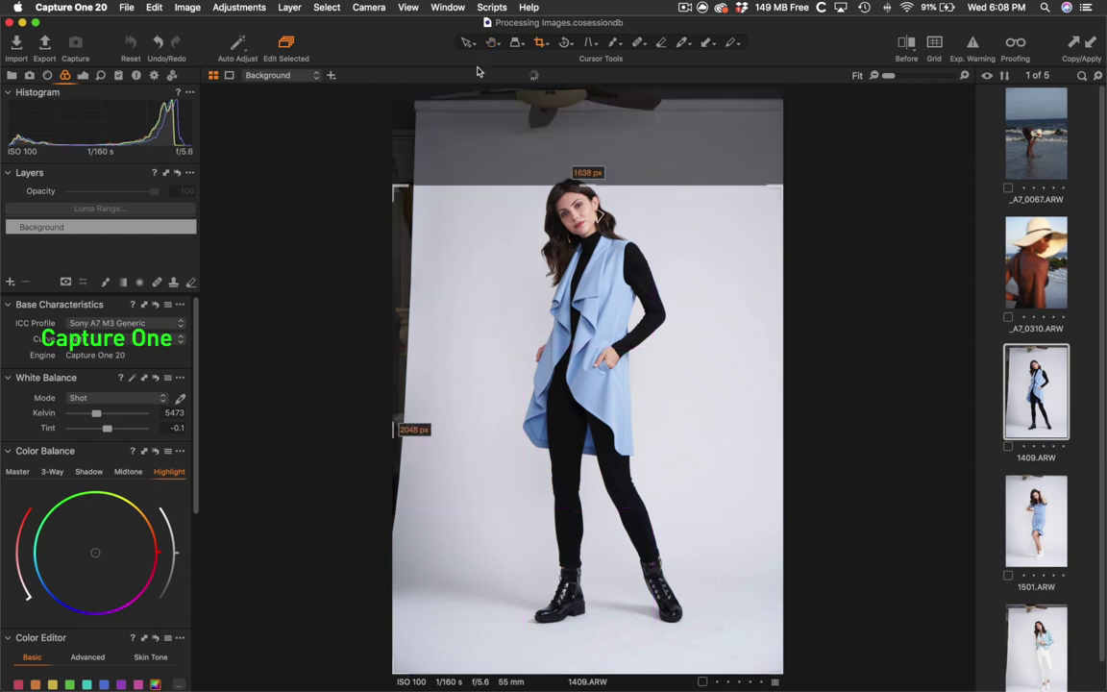
{"action": "left_click", "coordinate": [541, 42]}
{"action": "left_click", "coordinate": [394, 133]}
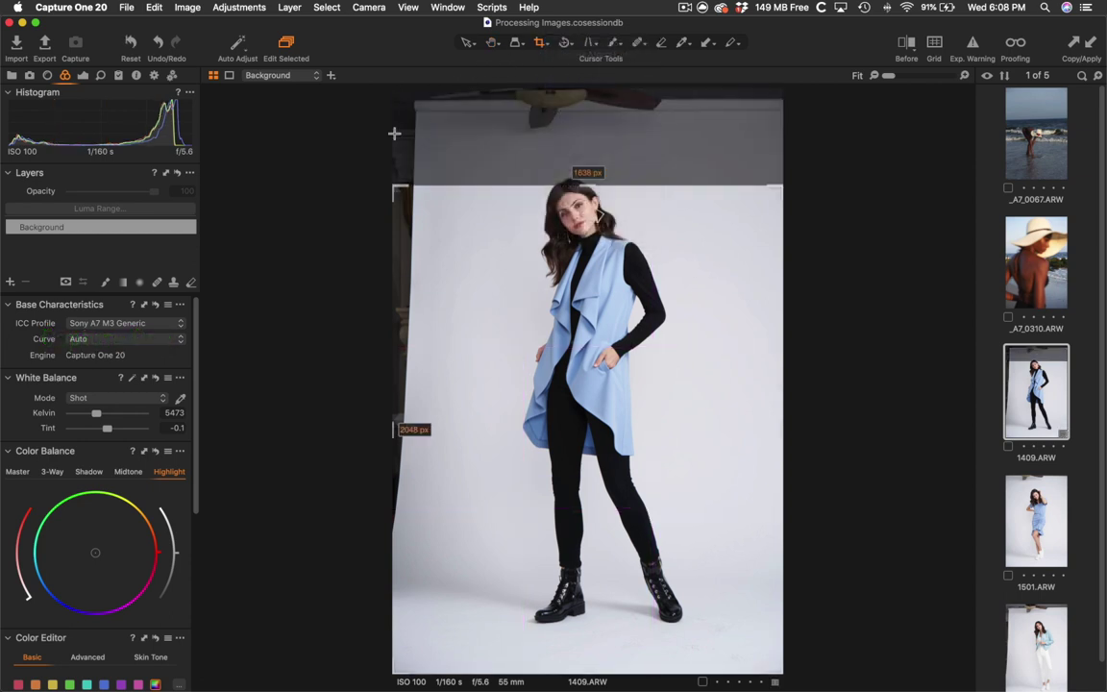
{"action": "left_click_drag", "start_coordinate": [392, 184], "coordinate": [432, 149]}
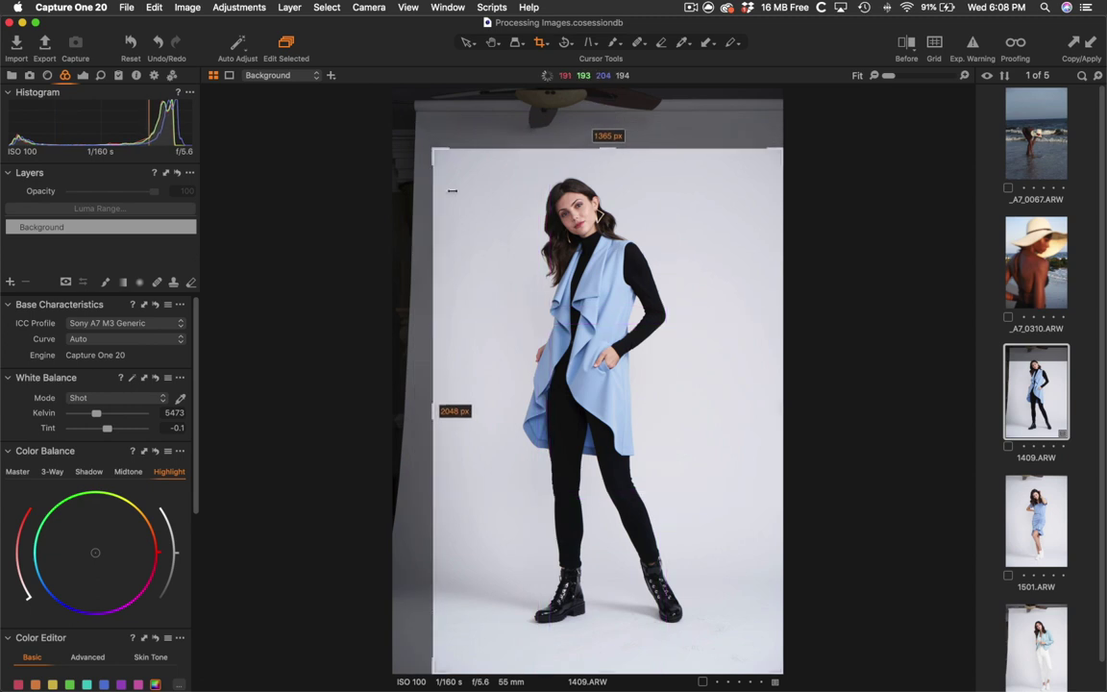
{"action": "left_click_drag", "start_coordinate": [452, 190], "coordinate": [442, 162]}
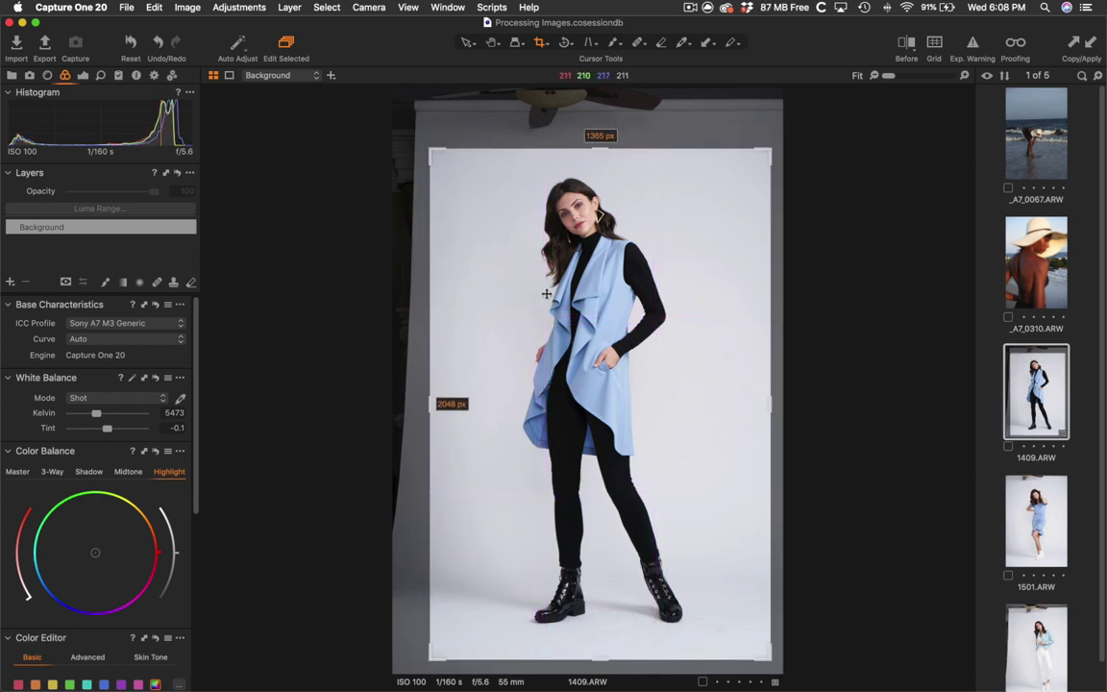
{"action": "left_click_drag", "start_coordinate": [546, 293], "coordinate": [541, 288]}
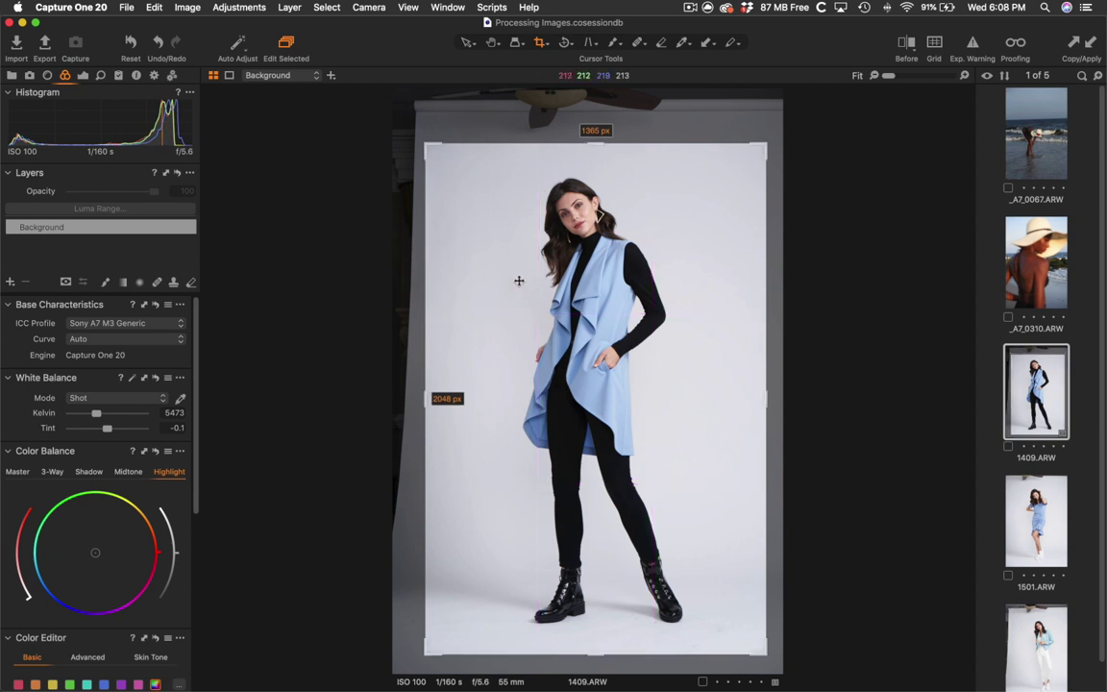
{"action": "key", "text": "h"}
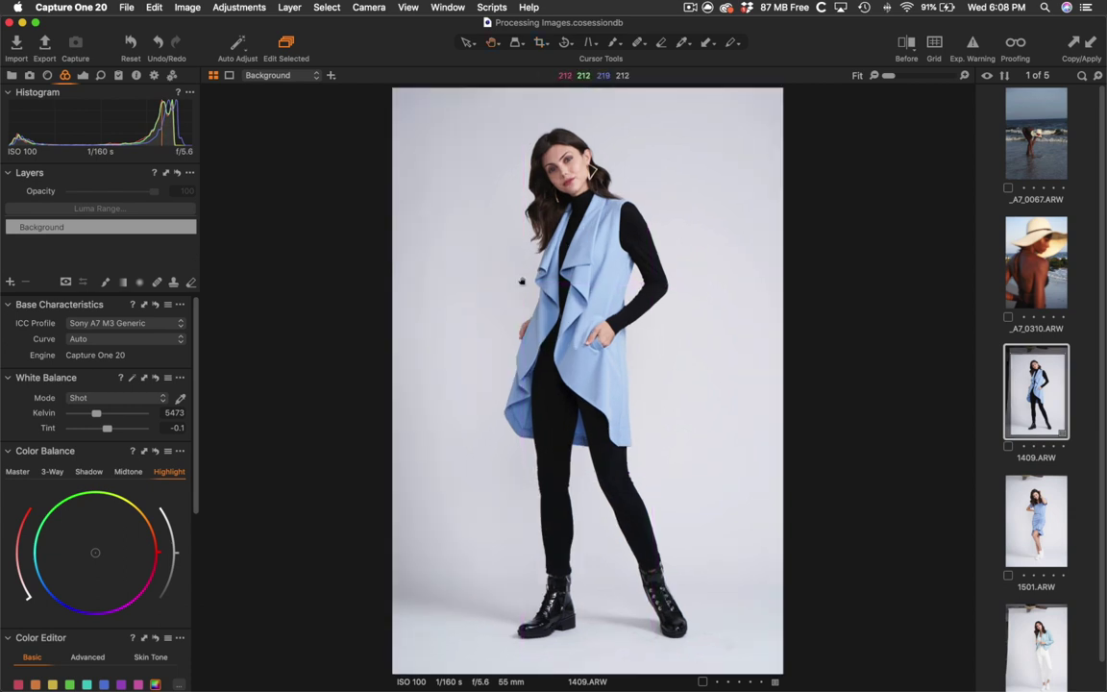
Crop 1501.ARW to a tighter 1365×2048 frame centred on the model
{"action": "key", "text": "Down"}
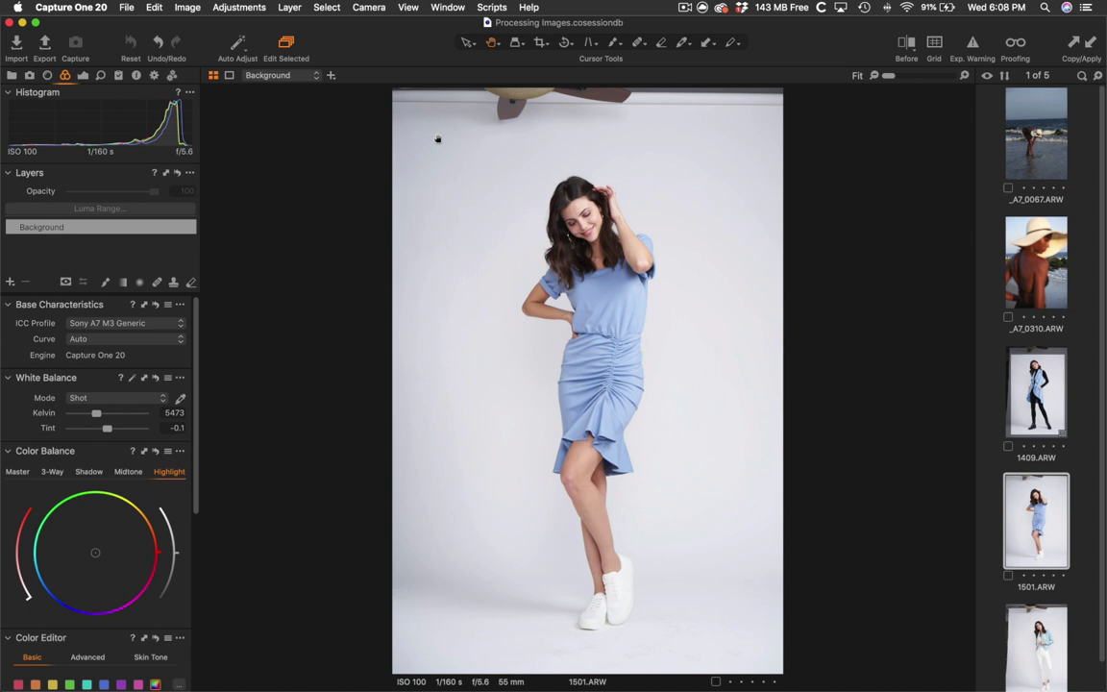
{"action": "key", "text": "c"}
{"action": "left_click_drag", "start_coordinate": [394, 94], "coordinate": [442, 159]}
{"action": "left_click_drag", "start_coordinate": [580, 323], "coordinate": [567, 315]}
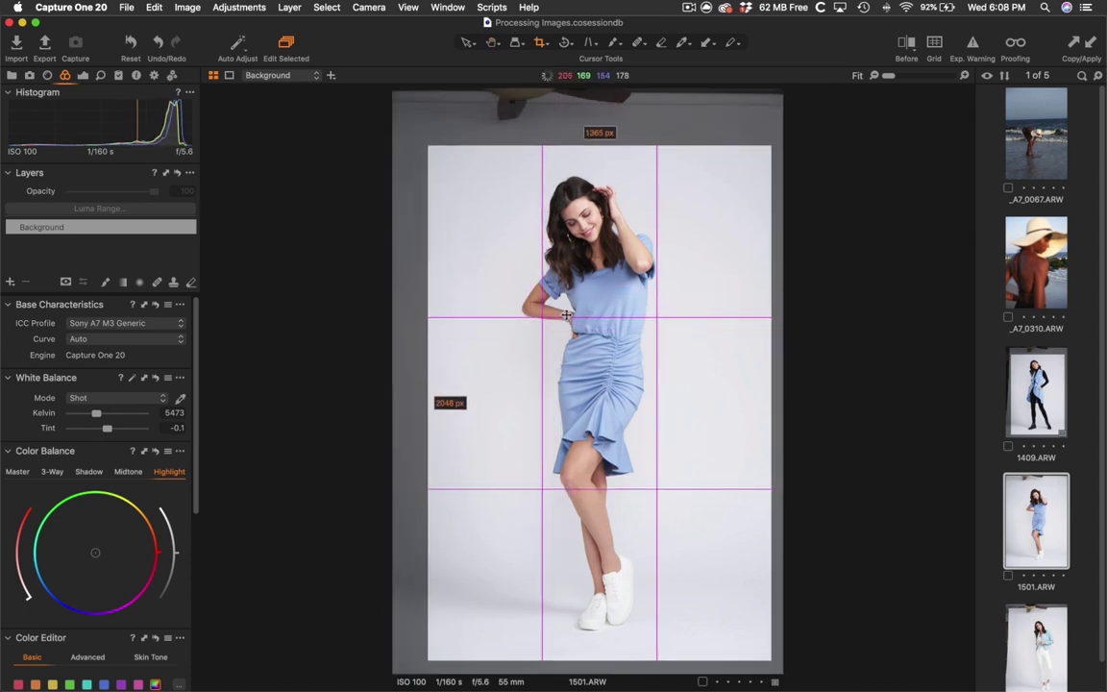
{"action": "key", "text": "h"}
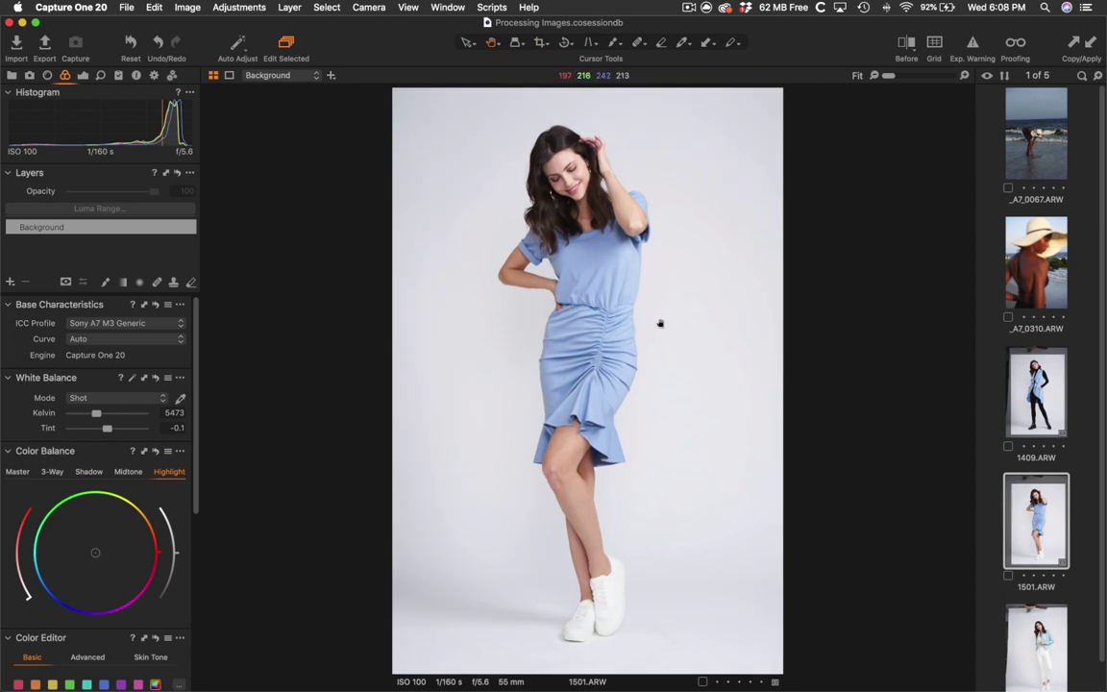
Crop 1638.ARW to 1365×2048, trimming the ceiling fan and backdrop edges
{"action": "scroll", "coordinate": [1024, 554], "scroll_direction": "down", "scroll_amount": 1}
{"action": "left_click", "coordinate": [1043, 619]}
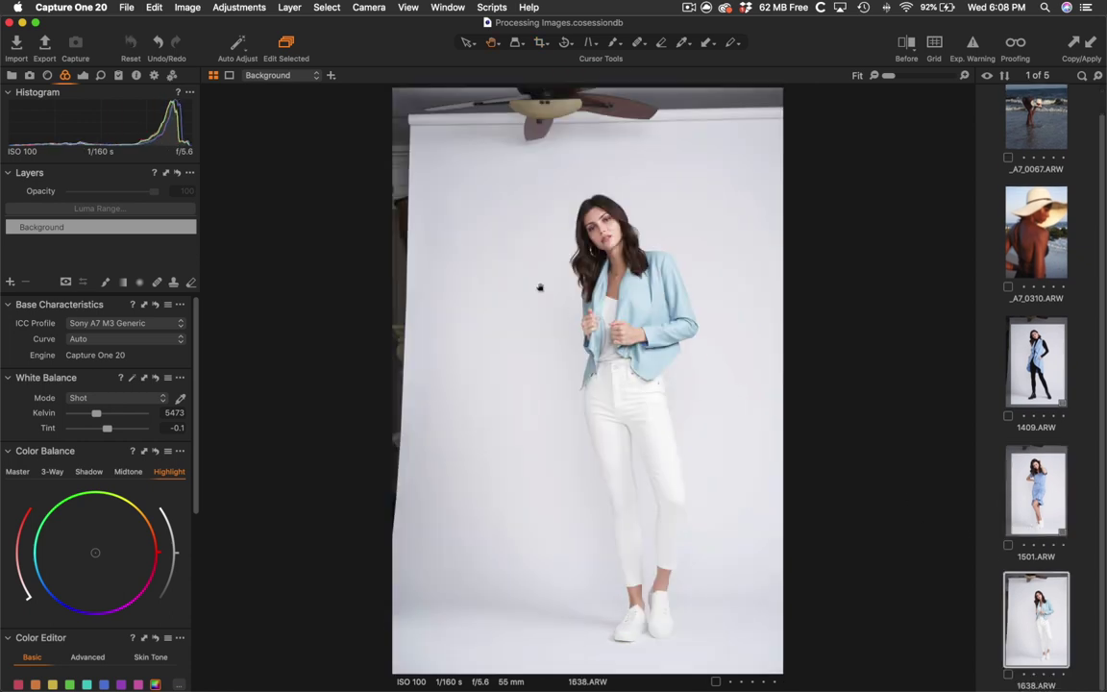
{"action": "key", "text": "c"}
{"action": "left_click_drag", "start_coordinate": [394, 89], "coordinate": [459, 184]}
{"action": "left_click_drag", "start_coordinate": [541, 321], "coordinate": [557, 320]}
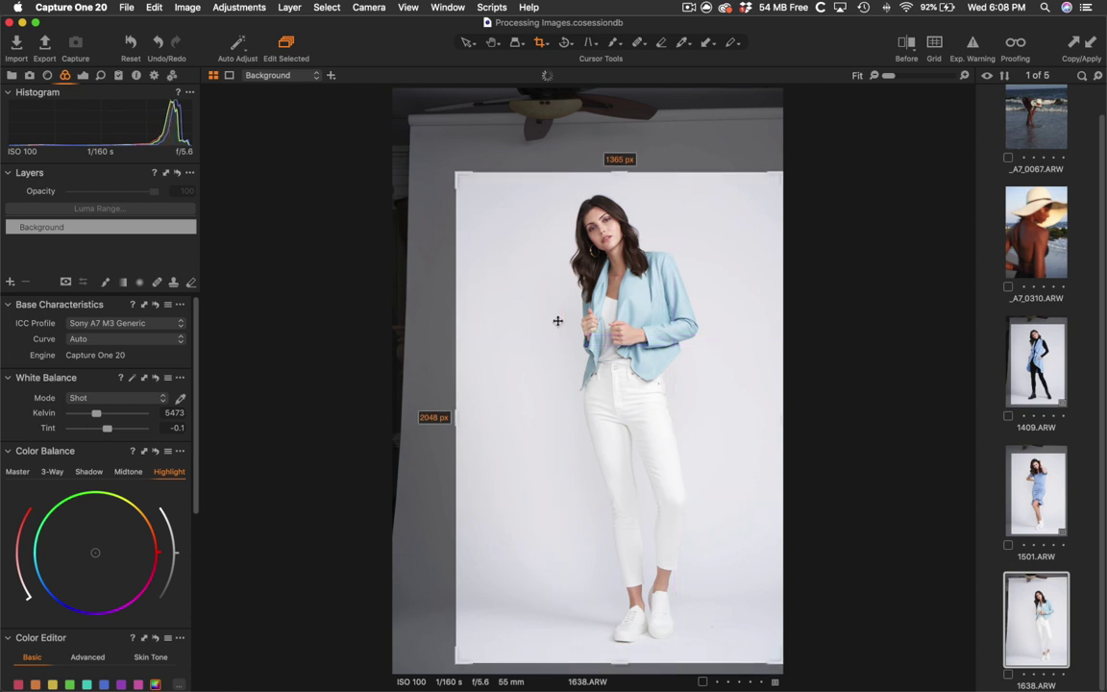
{"action": "key", "text": "h"}
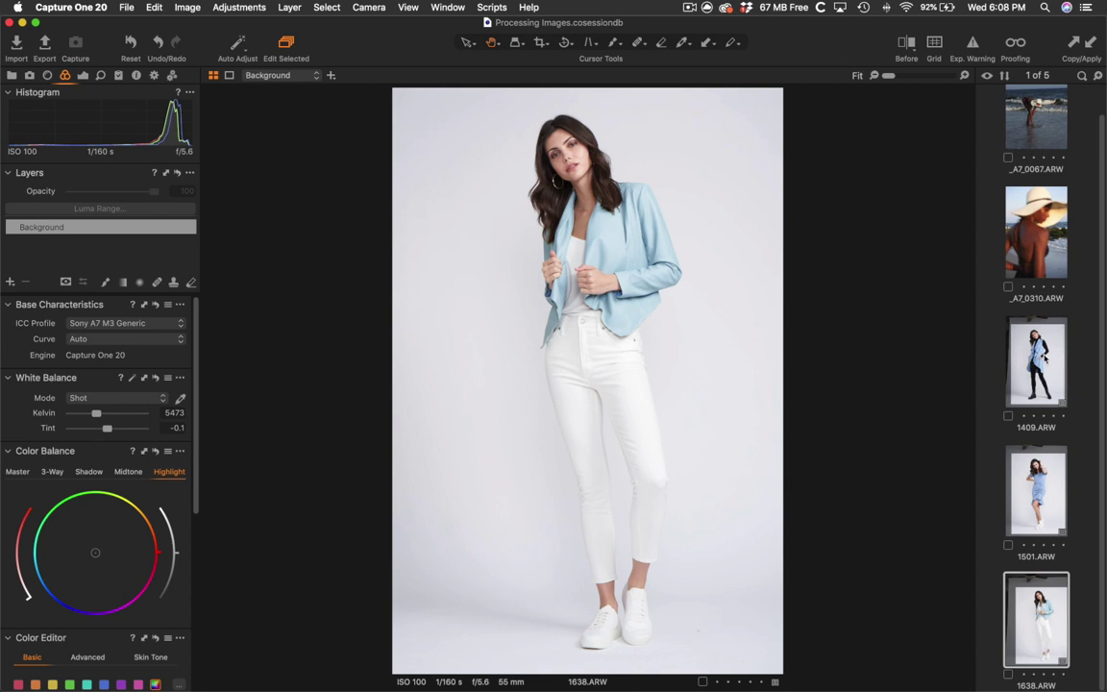
Step back to 1501.ARW, glance at the Lens tab, and return to the Color tools
{"action": "key", "text": "Up"}
{"action": "key", "text": "Up"}
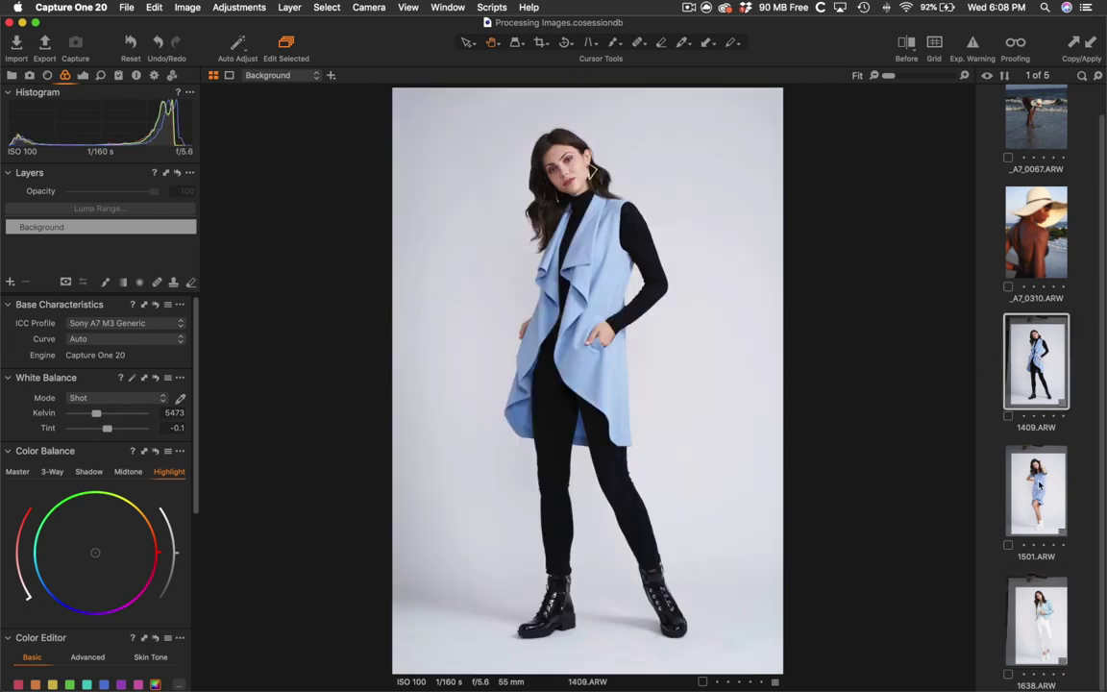
{"action": "key", "text": "Down"}
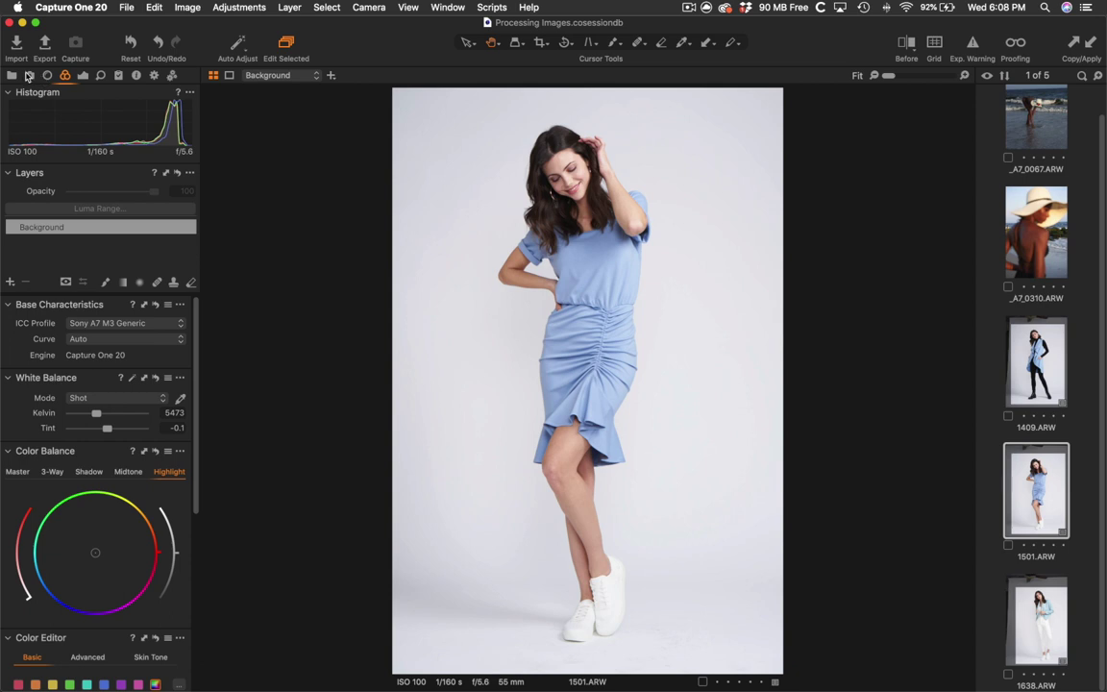
{"action": "left_click", "coordinate": [47, 75]}
{"action": "left_click", "coordinate": [65, 75]}
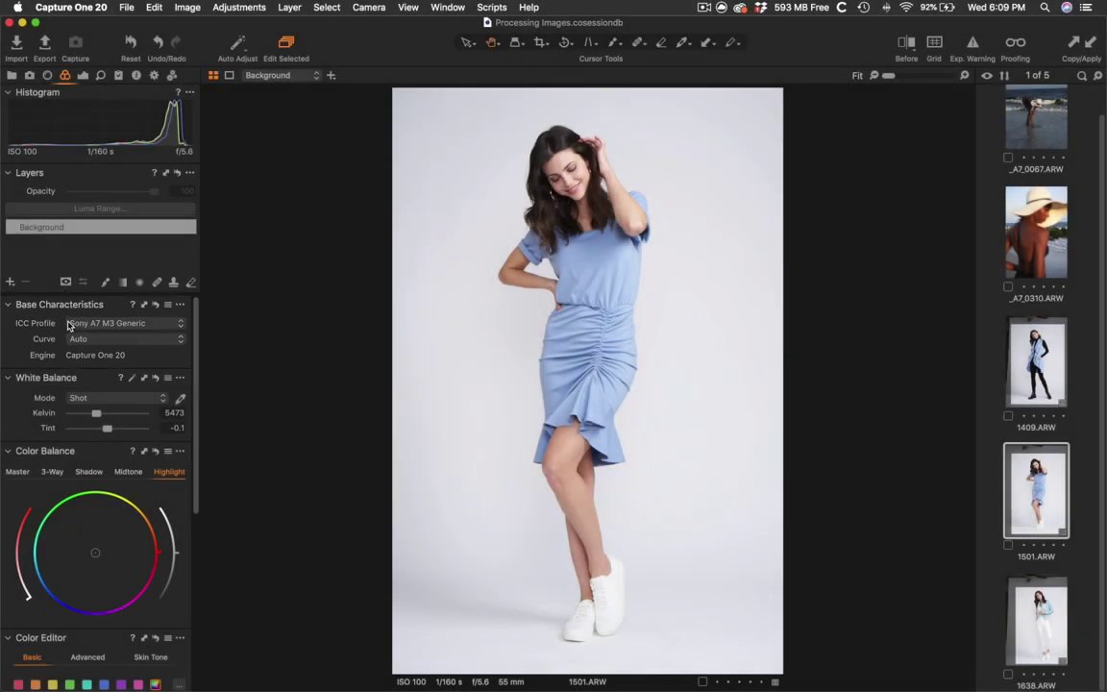
Change 1501.ARW's ICC profile to Phase One > Phase One P 65+ > Flash V2
{"action": "left_click", "coordinate": [69, 325]}
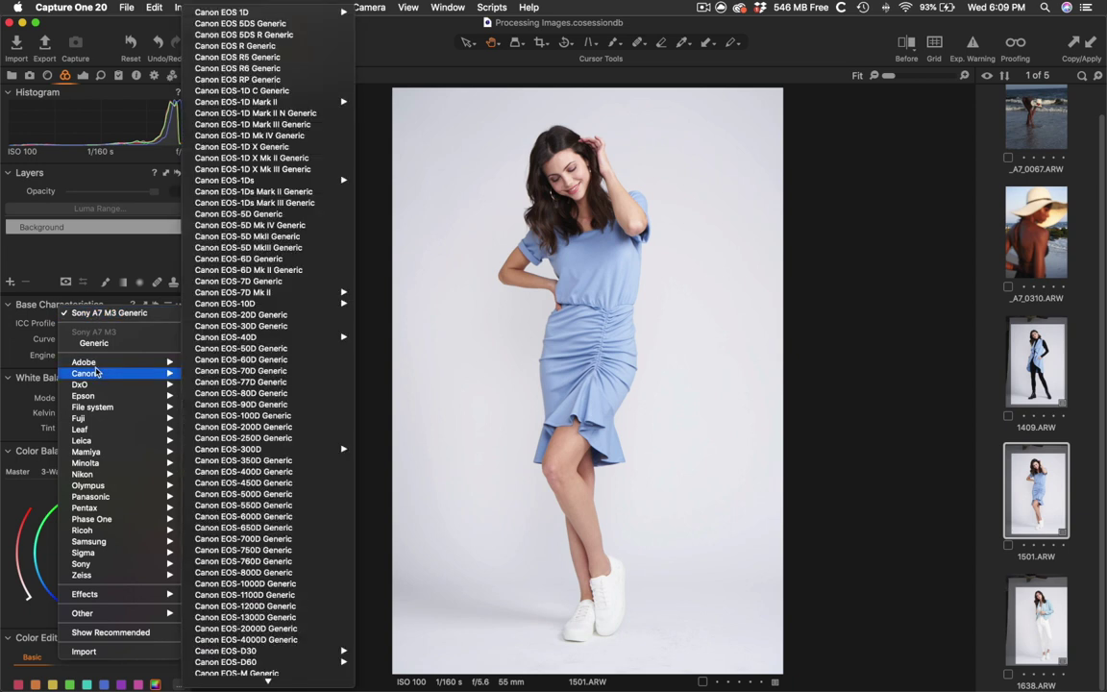
{"action": "mouse_move", "coordinate": [95, 366]}
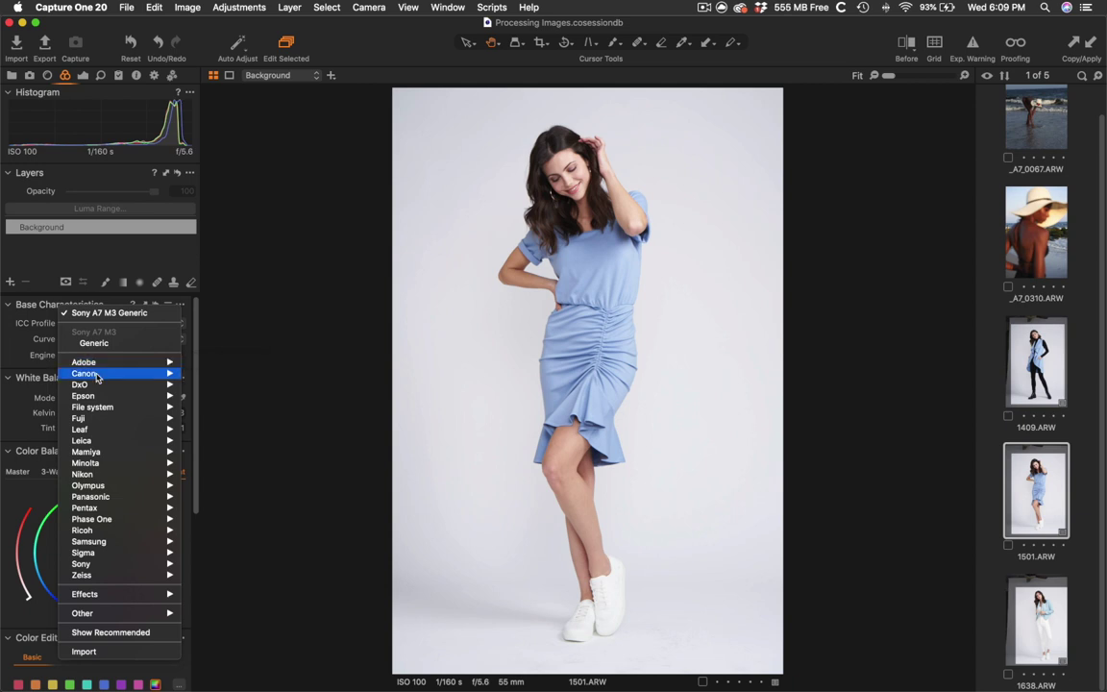
{"action": "mouse_move", "coordinate": [121, 525]}
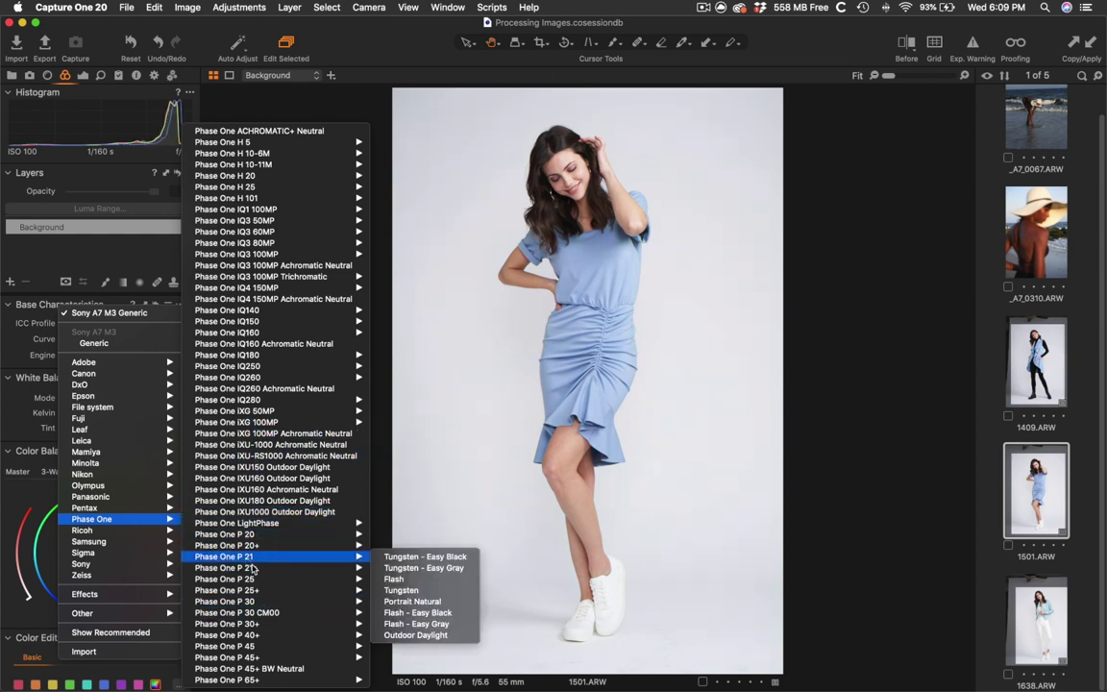
{"action": "mouse_move", "coordinate": [245, 680]}
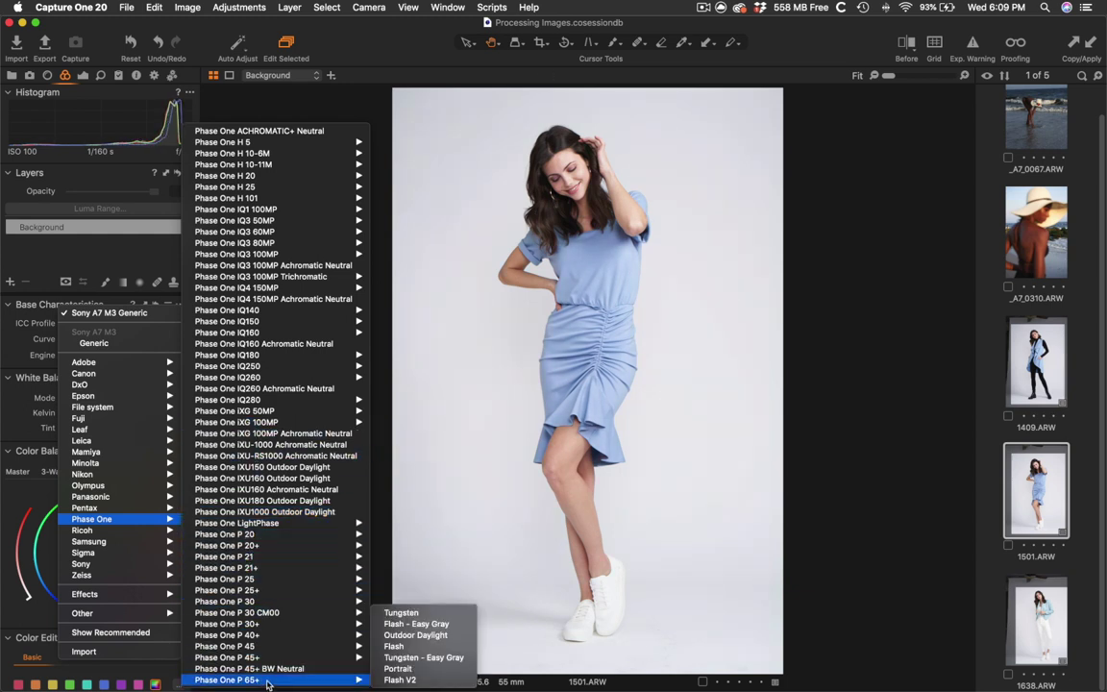
{"action": "left_click", "coordinate": [426, 679]}
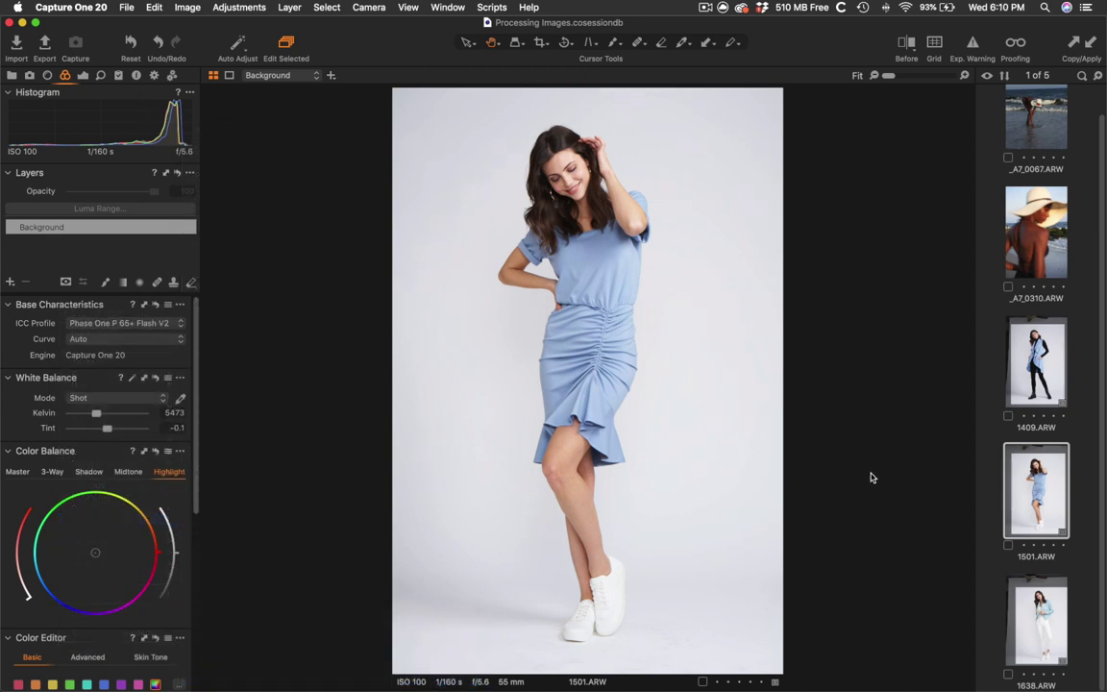
Create a second 1501.ARW variant, compare them, and set variant [1] to Sony A7 M3 Generic
{"action": "key", "text": "F2"}
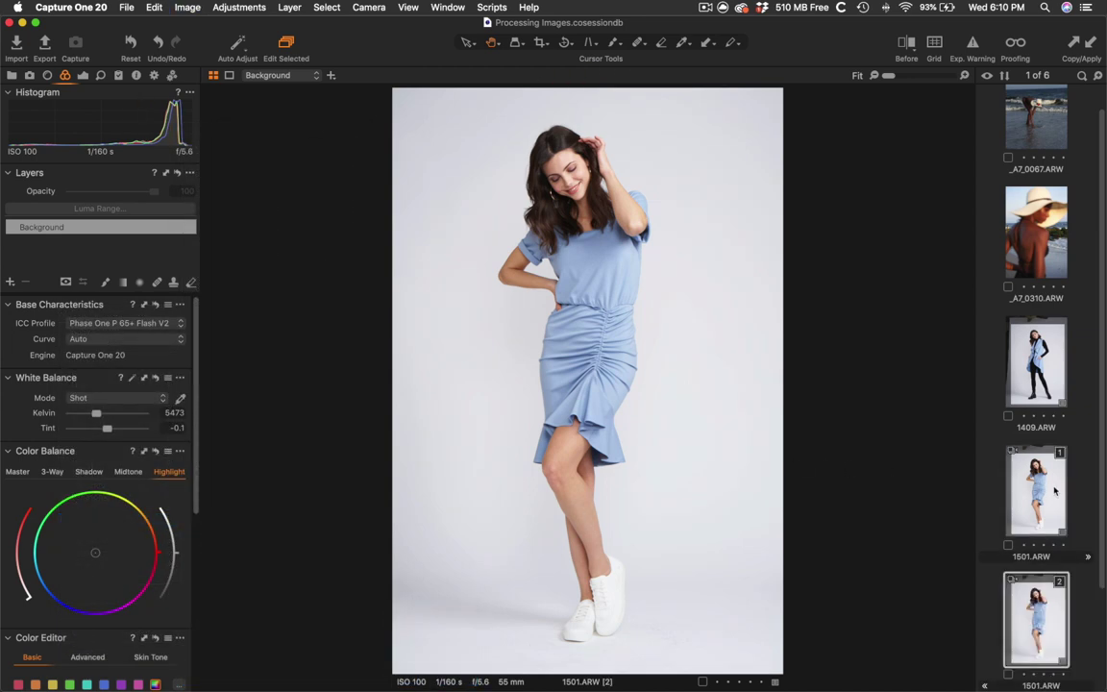
{"action": "left_click", "coordinate": [1055, 533]}
{"action": "left_click", "coordinate": [1048, 603], "text": "super"}
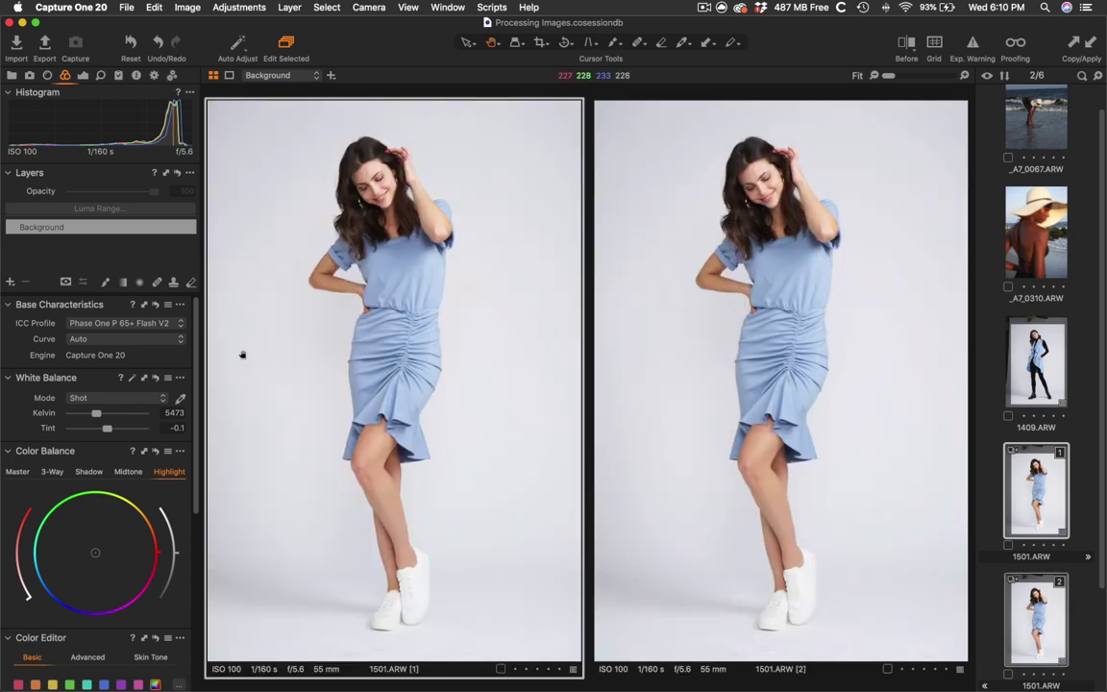
{"action": "left_click", "coordinate": [157, 306]}
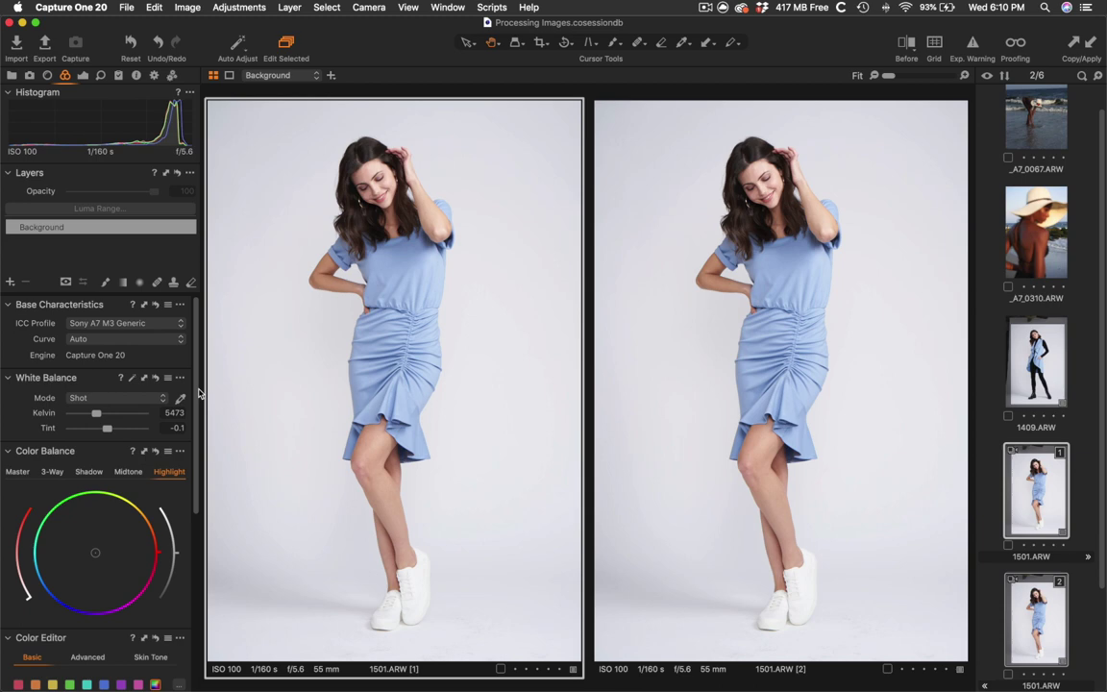
Give the left variant the Phase One P 65+ Flash V2 profile and compare against the Sony one
{"action": "left_click", "coordinate": [694, 181]}
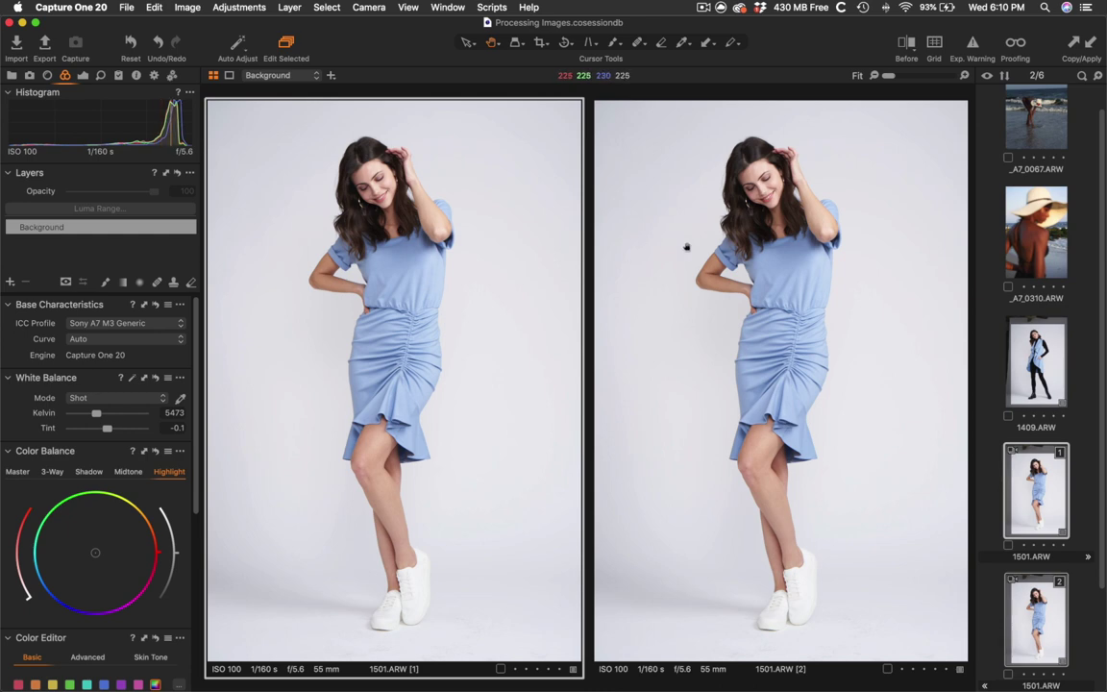
{"action": "left_click", "coordinate": [511, 272]}
{"action": "left_click", "coordinate": [87, 322]}
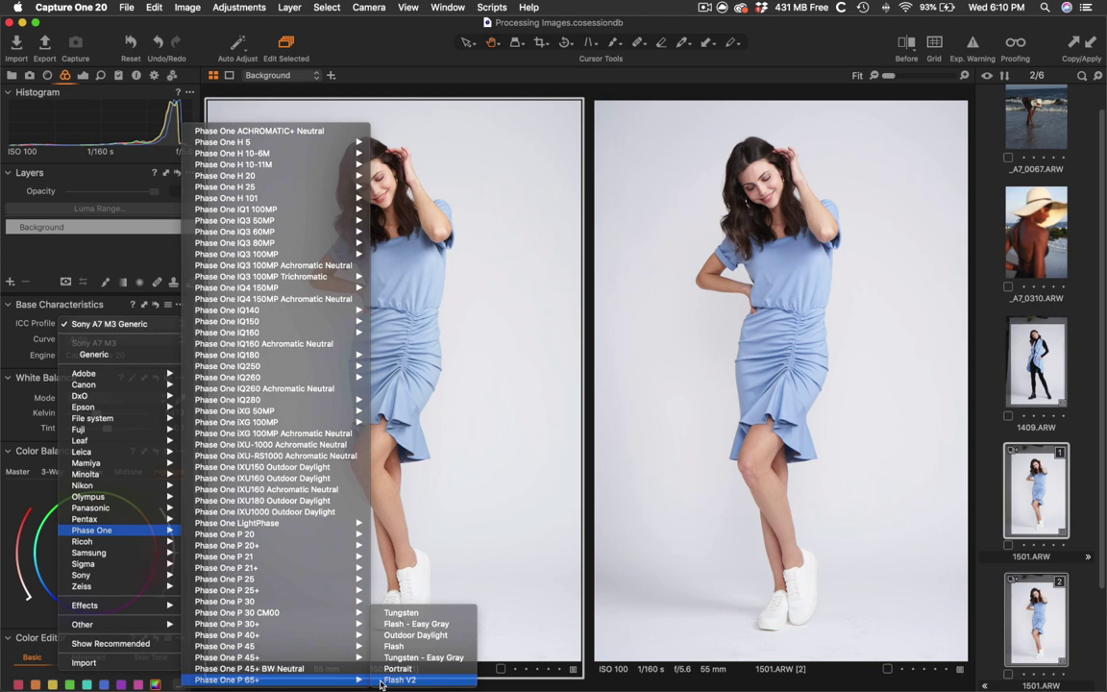
{"action": "left_click", "coordinate": [414, 625]}
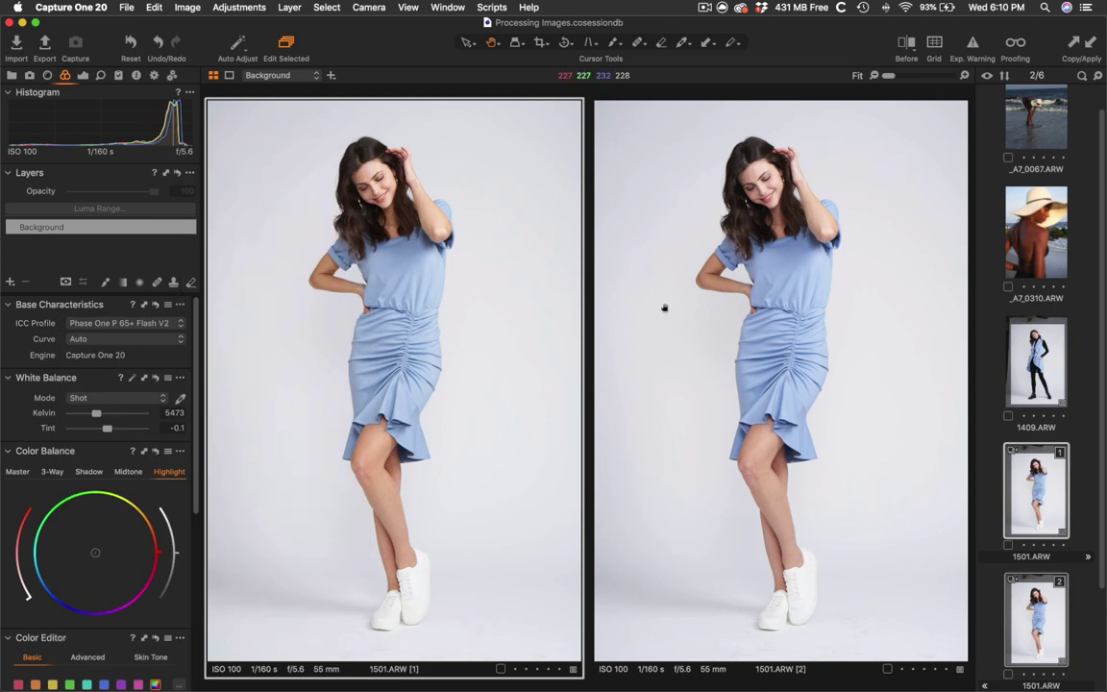
{"action": "left_click", "coordinate": [689, 305]}
{"action": "left_click", "coordinate": [470, 301]}
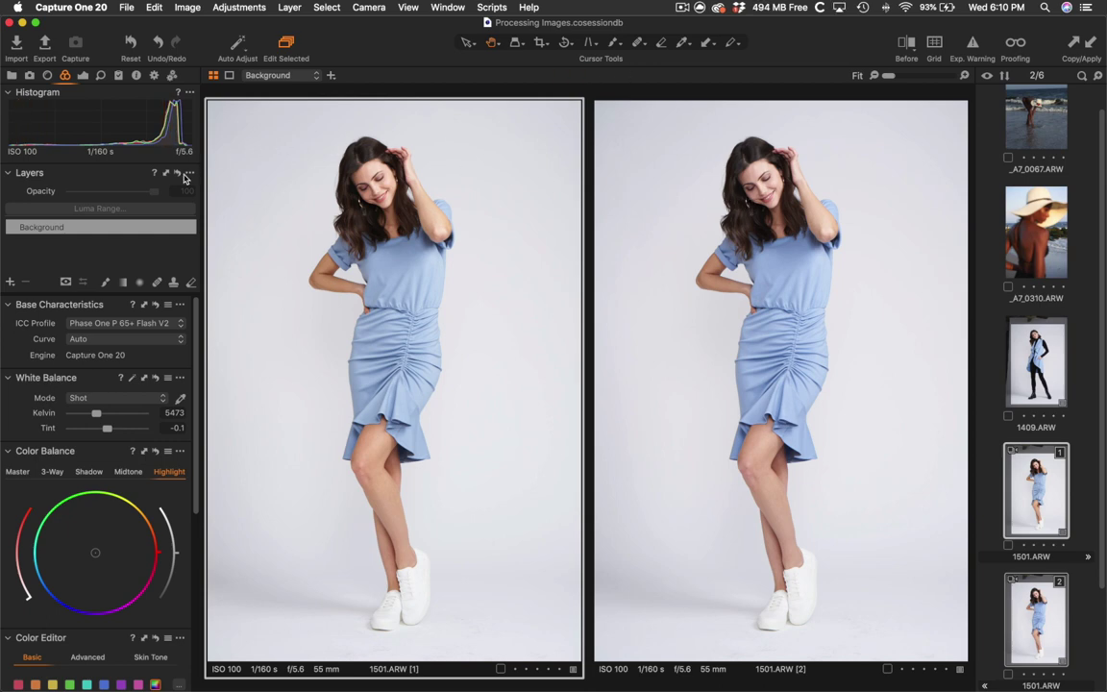
Delete the second variant of 1501.ARW, keeping the Phase One version
{"action": "left_click", "coordinate": [993, 354]}
{"action": "left_click", "coordinate": [1053, 602]}
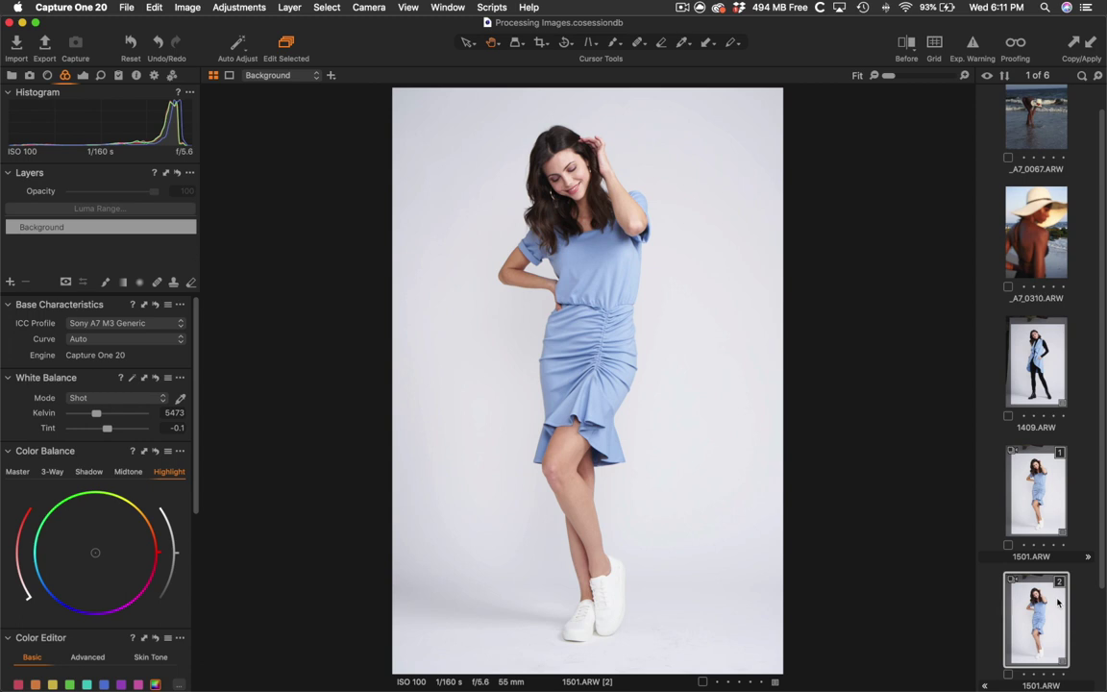
{"action": "key", "text": "BackSpace"}
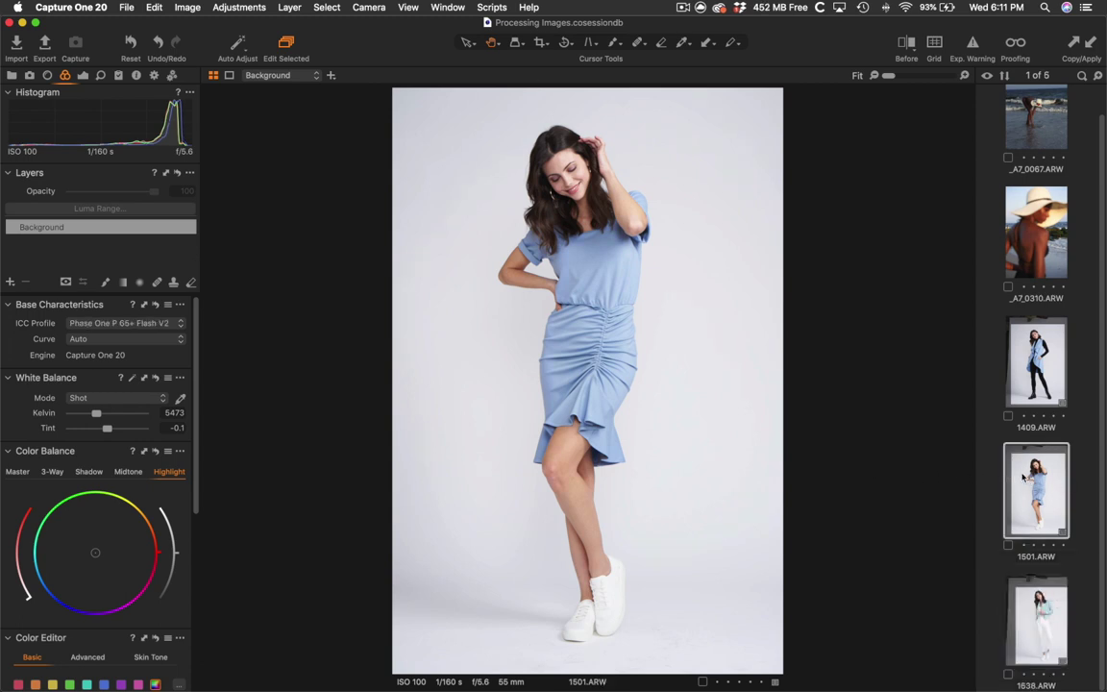
Lower 1501.ARW's exposure to -0.27
{"action": "left_click", "coordinate": [83, 75]}
{"action": "scroll", "coordinate": [94, 400], "scroll_direction": "down", "scroll_amount": 5}
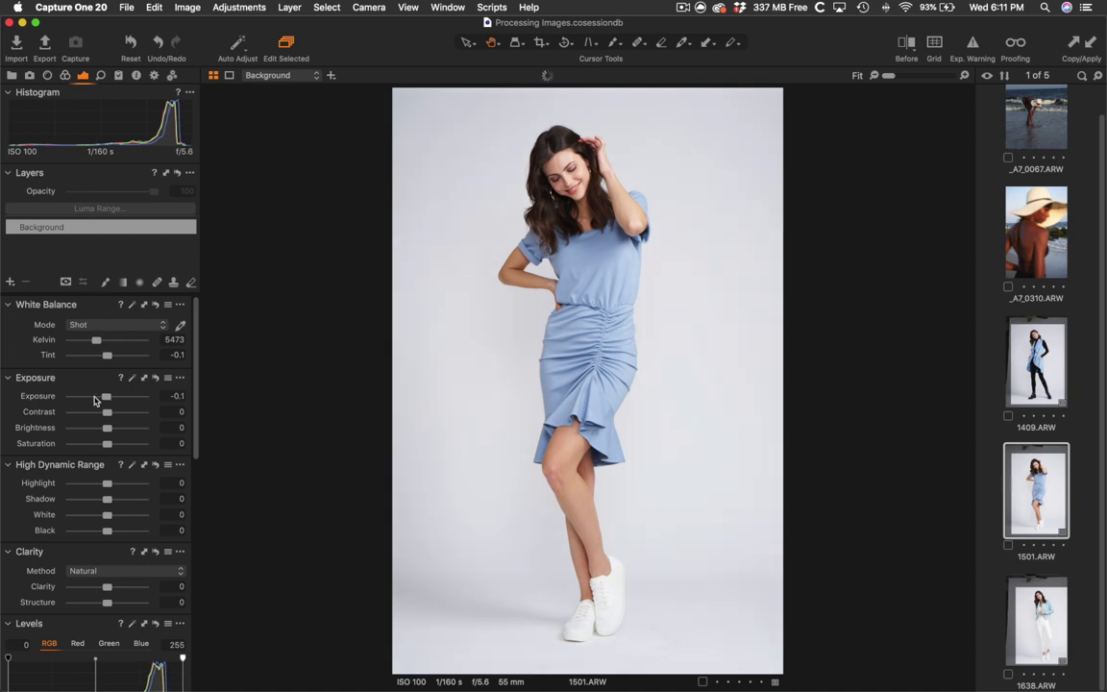
{"action": "scroll", "coordinate": [96, 399], "scroll_direction": "down", "scroll_amount": 1}
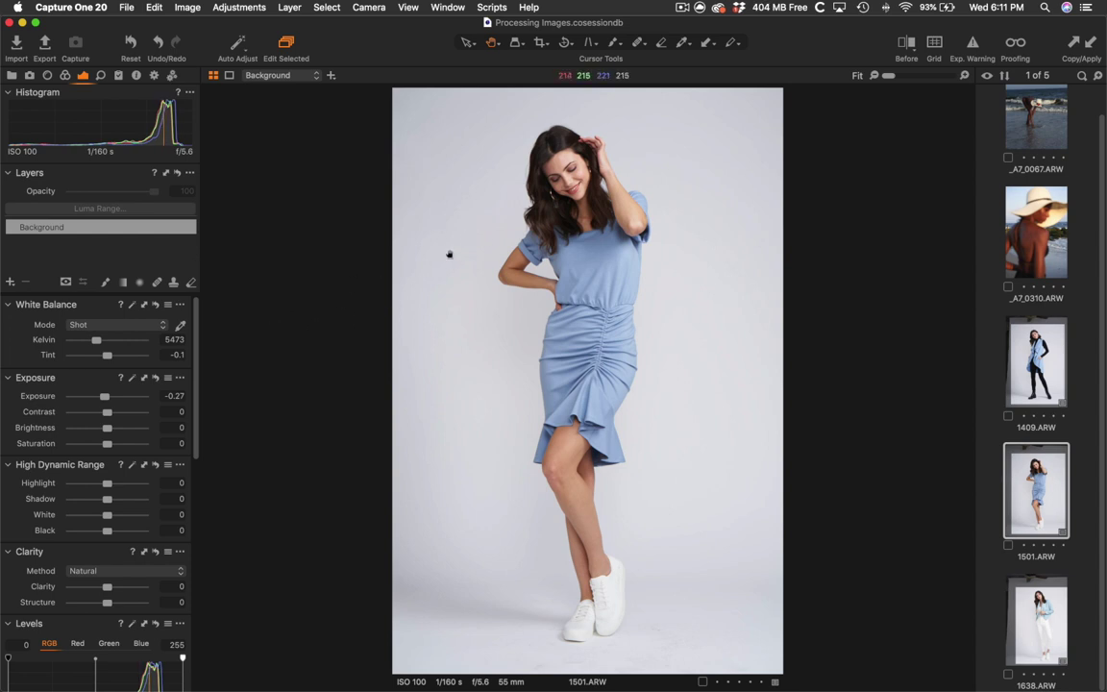
Place colour readout points on the backdrop left and right of the model
{"action": "key", "text": "l"}
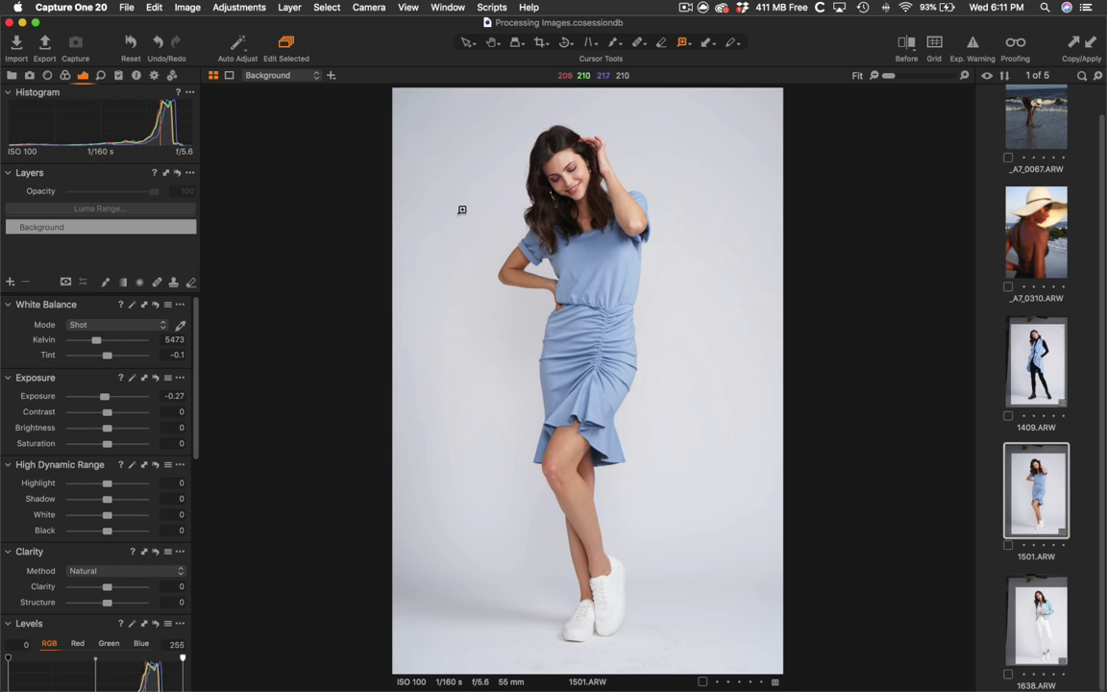
{"action": "left_click", "coordinate": [466, 234]}
{"action": "left_click", "coordinate": [709, 248]}
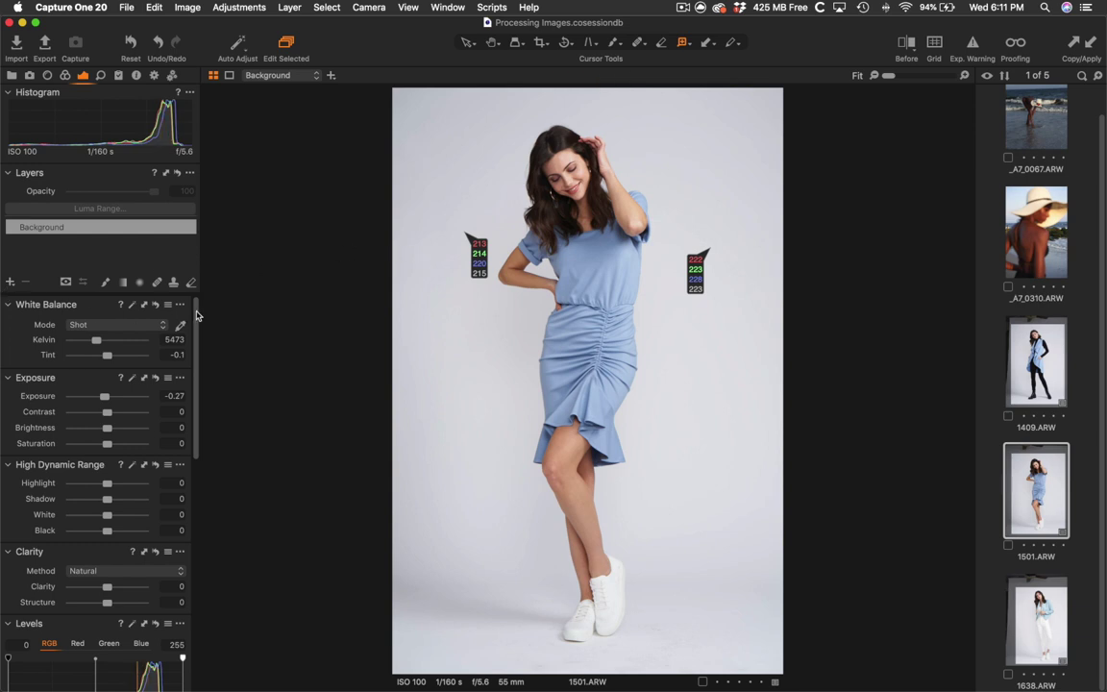
Pull down a highlight point on the Blue curve until readouts reach 213/215/215 and 221/223/223
{"action": "left_click_drag", "start_coordinate": [194, 325], "coordinate": [194, 471]}
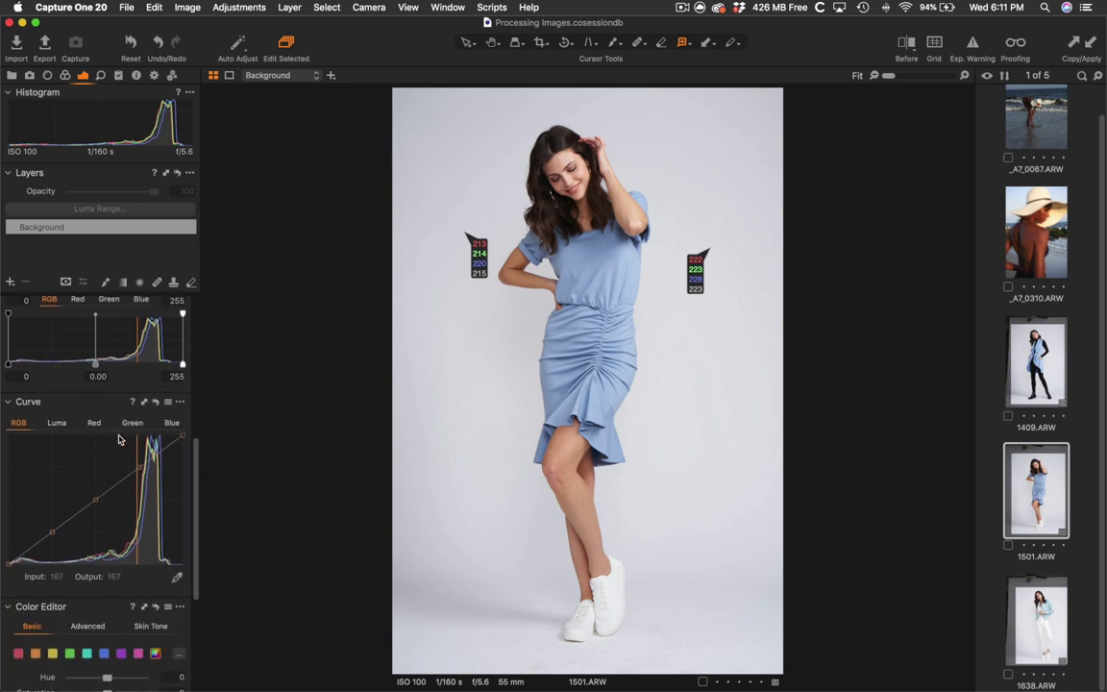
{"action": "left_click", "coordinate": [167, 424]}
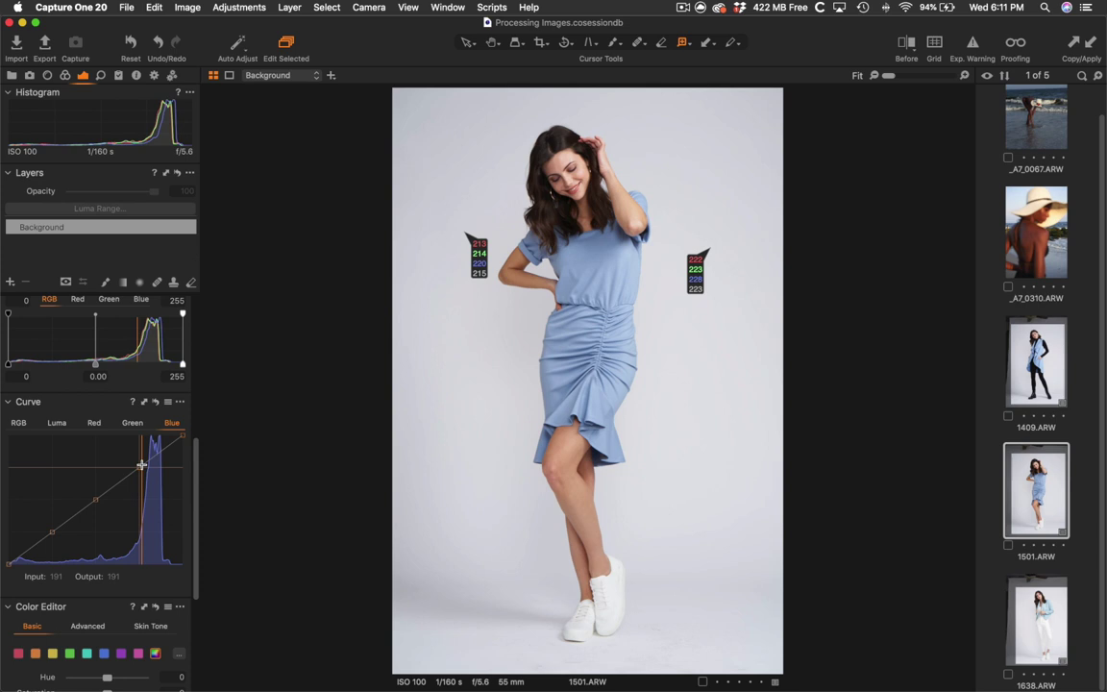
{"action": "left_click", "coordinate": [141, 465]}
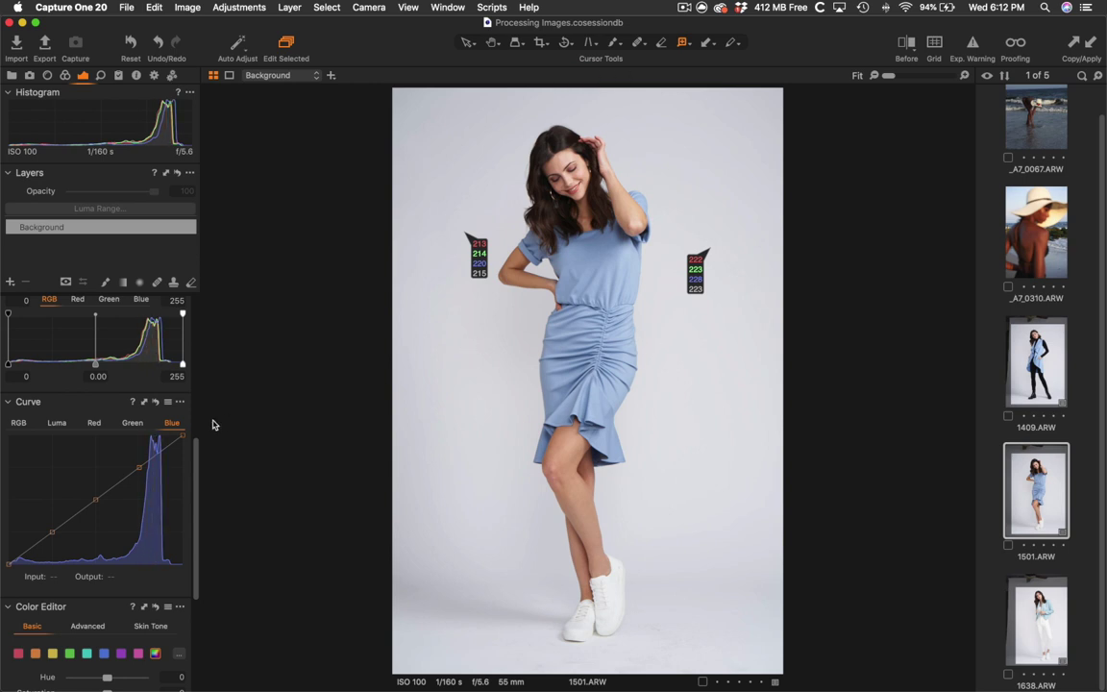
{"action": "left_click_drag", "start_coordinate": [138, 466], "coordinate": [155, 456]}
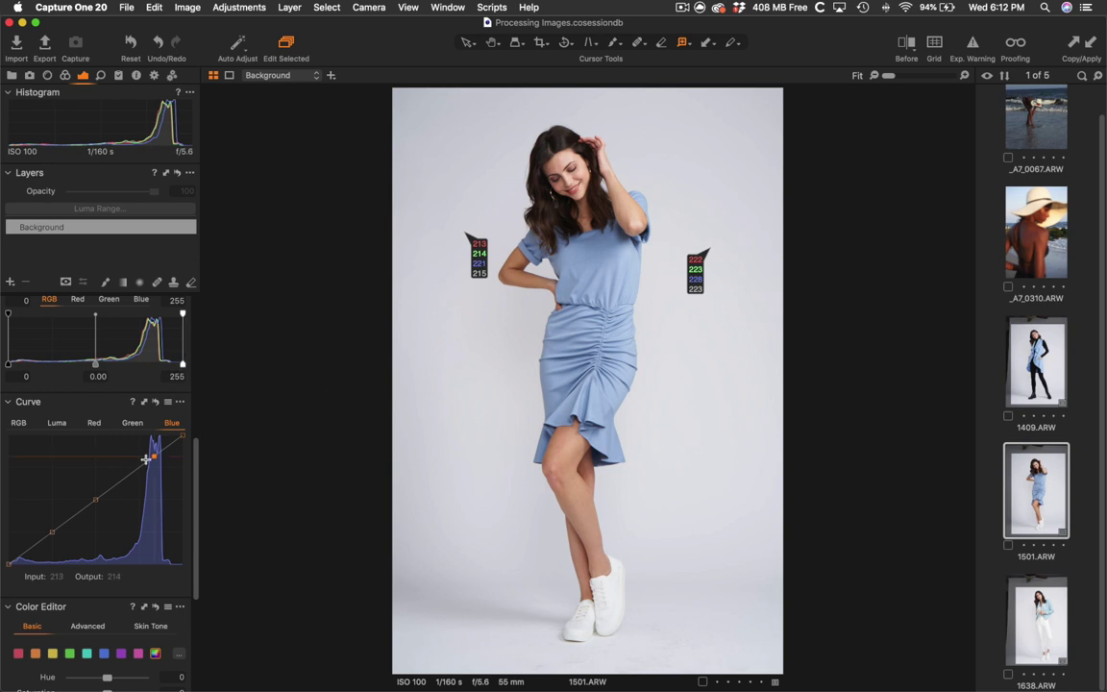
{"action": "left_click_drag", "start_coordinate": [155, 455], "coordinate": [156, 455]}
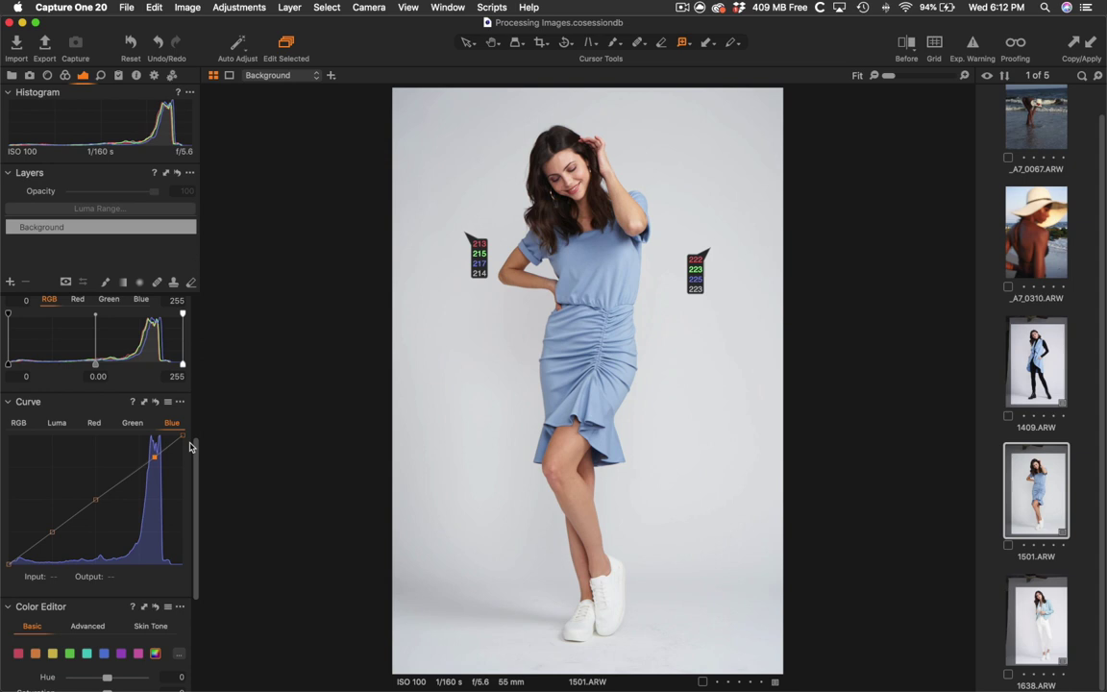
{"action": "key", "text": "Down"}
{"action": "key", "text": "Down"}
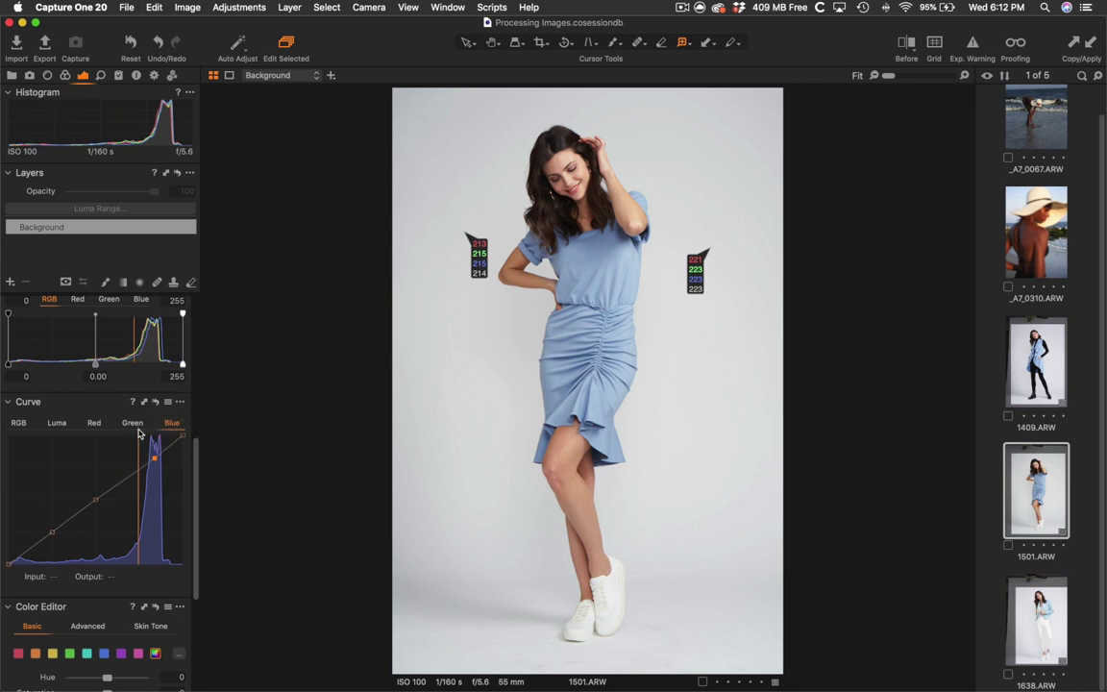
Compare the backdrop with and without the blue curve correction, leaving it applied
{"action": "left_click", "coordinate": [158, 404]}
{"action": "left_click", "coordinate": [160, 405]}
{"action": "left_click", "coordinate": [165, 403]}
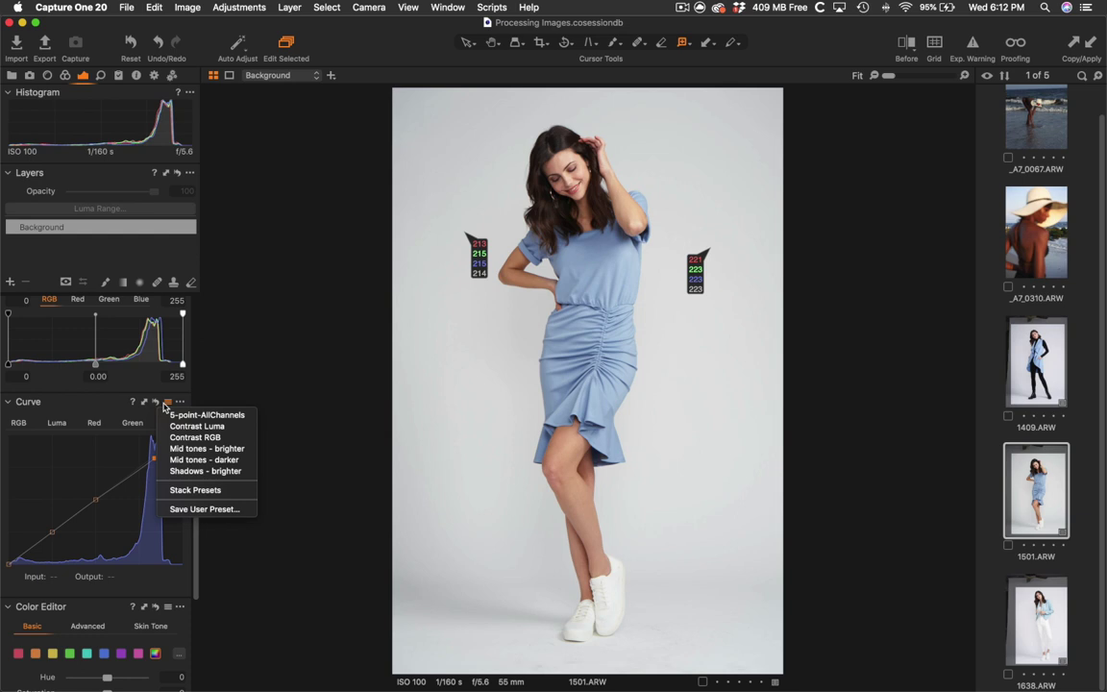
{"action": "left_click", "coordinate": [165, 403]}
{"action": "left_click", "coordinate": [158, 403]}
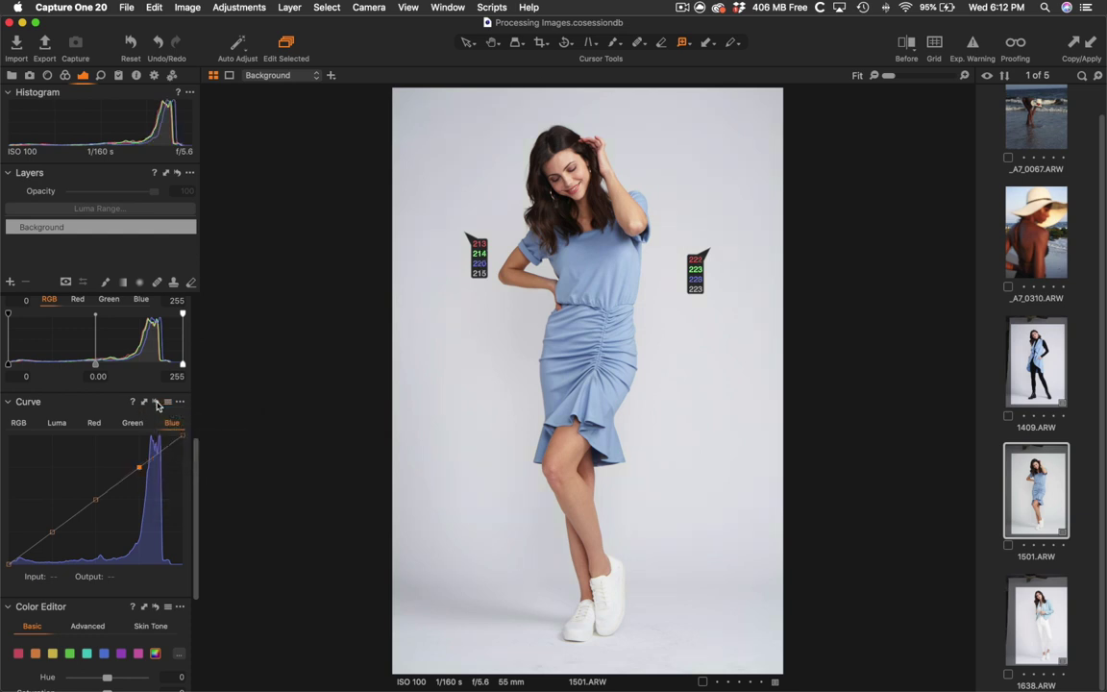
{"action": "left_click", "coordinate": [159, 404]}
{"action": "left_click", "coordinate": [159, 403]}
{"action": "left_click", "coordinate": [161, 403]}
{"action": "left_click", "coordinate": [162, 405]}
{"action": "left_click", "coordinate": [160, 404]}
{"action": "left_click", "coordinate": [165, 403]}
{"action": "left_click", "coordinate": [165, 403]}
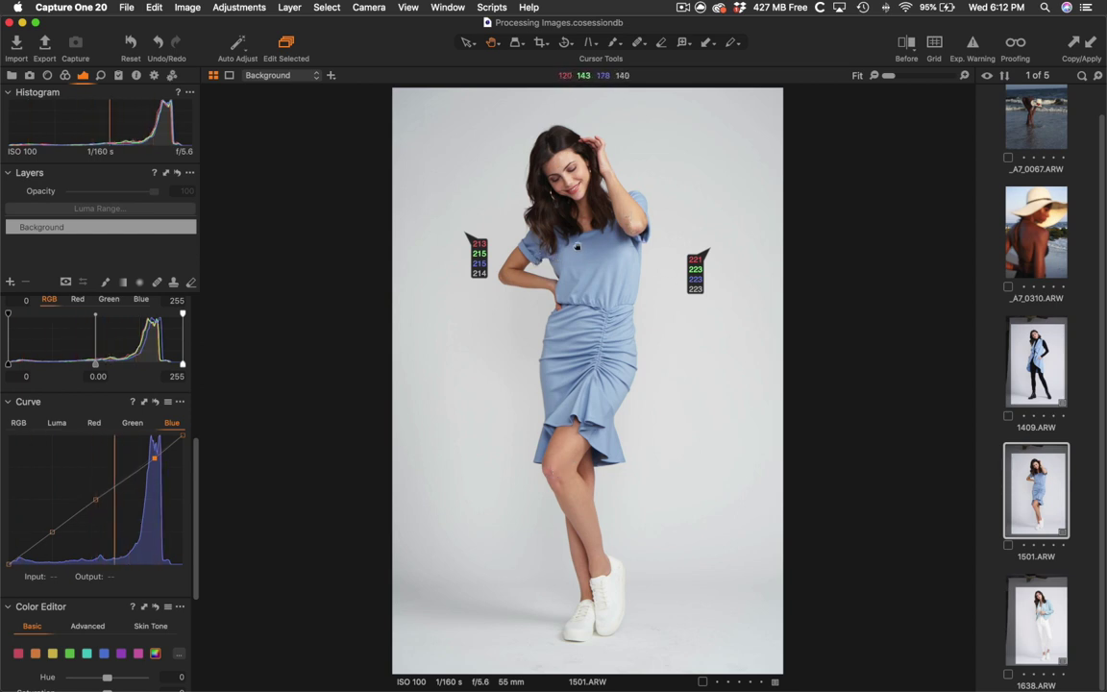
Apply 1501's adjustments to 1409 and 1638
{"action": "left_click", "coordinate": [1038, 365], "text": "super"}
{"action": "left_click", "coordinate": [1036, 620], "text": "super"}
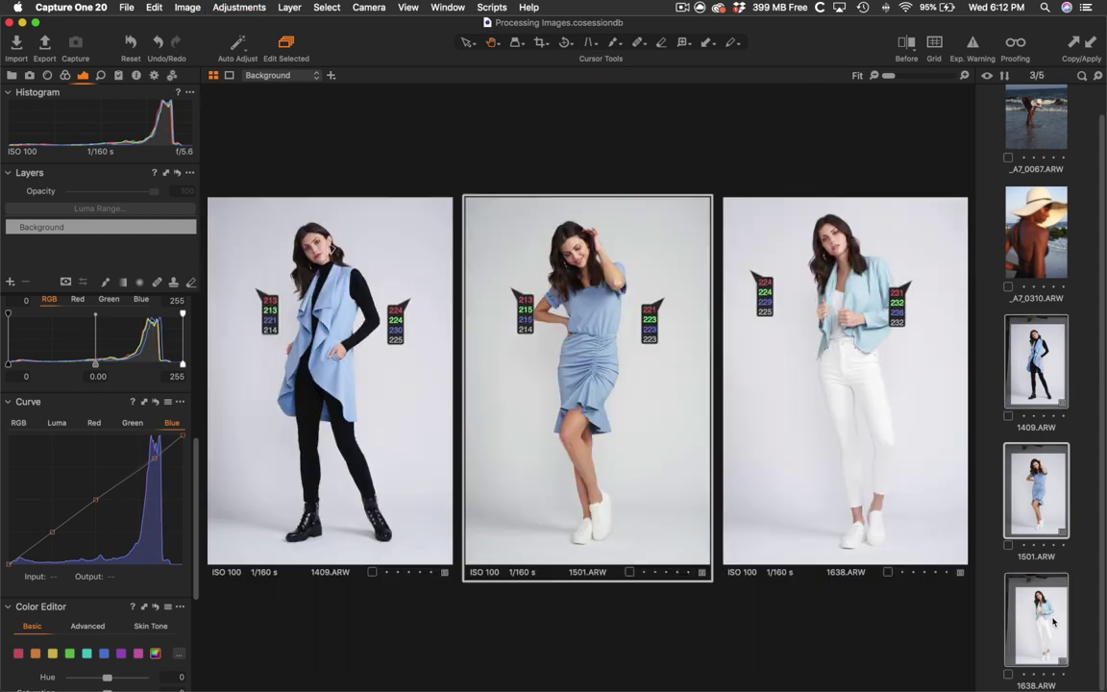
{"action": "key", "text": "super+shift+v"}
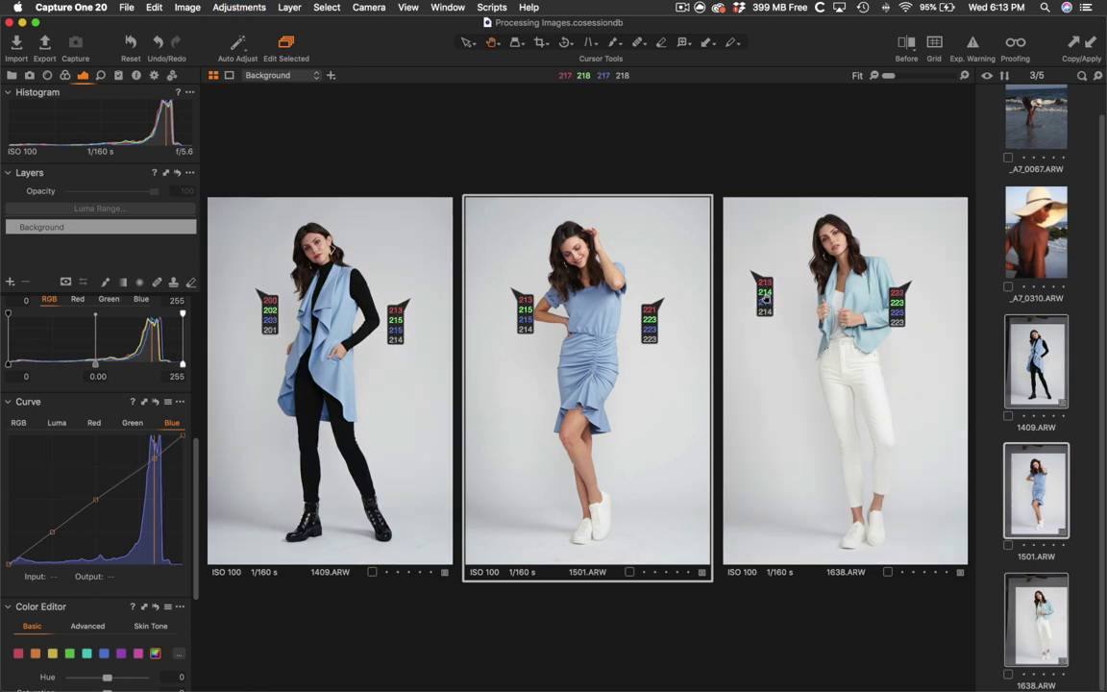
Set 1638's exposure to -0.34 and remove all colour readout points
{"action": "left_click", "coordinate": [922, 328]}
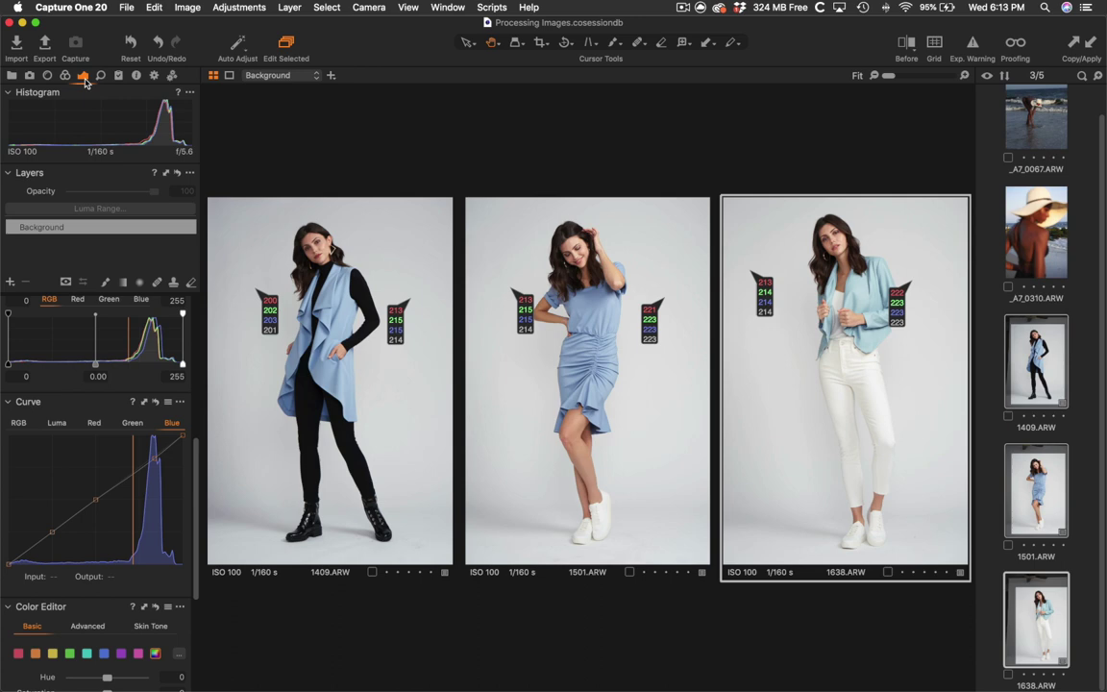
{"action": "scroll", "coordinate": [123, 384], "scroll_direction": "up", "scroll_amount": 5}
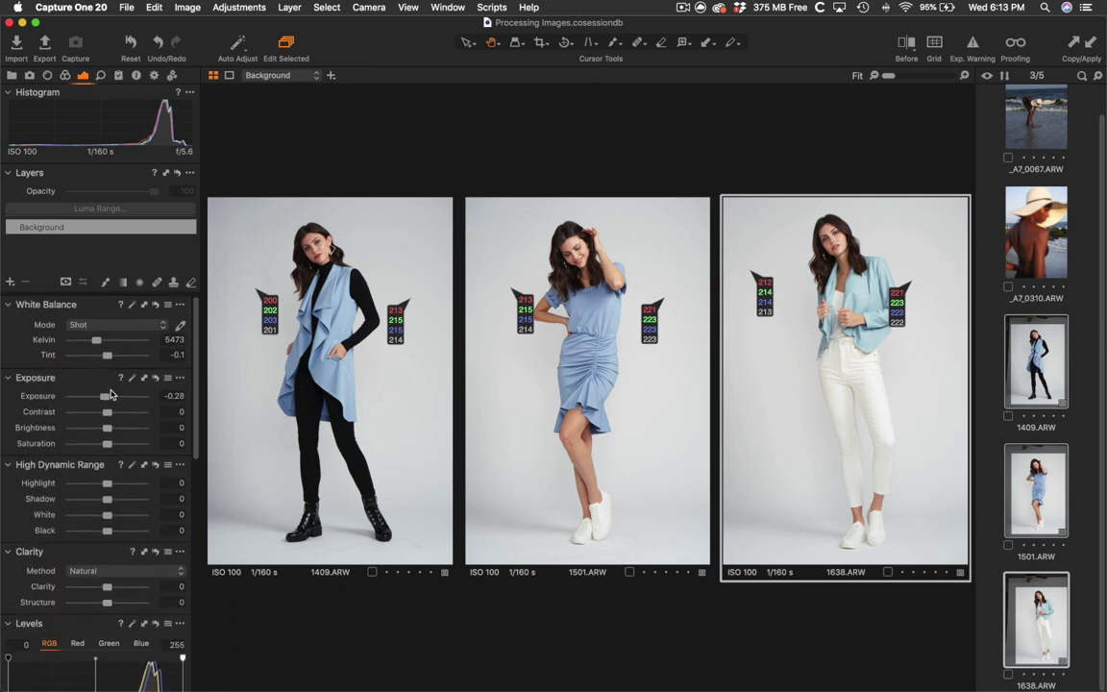
{"action": "left_click_drag", "start_coordinate": [111, 395], "coordinate": [107, 397]}
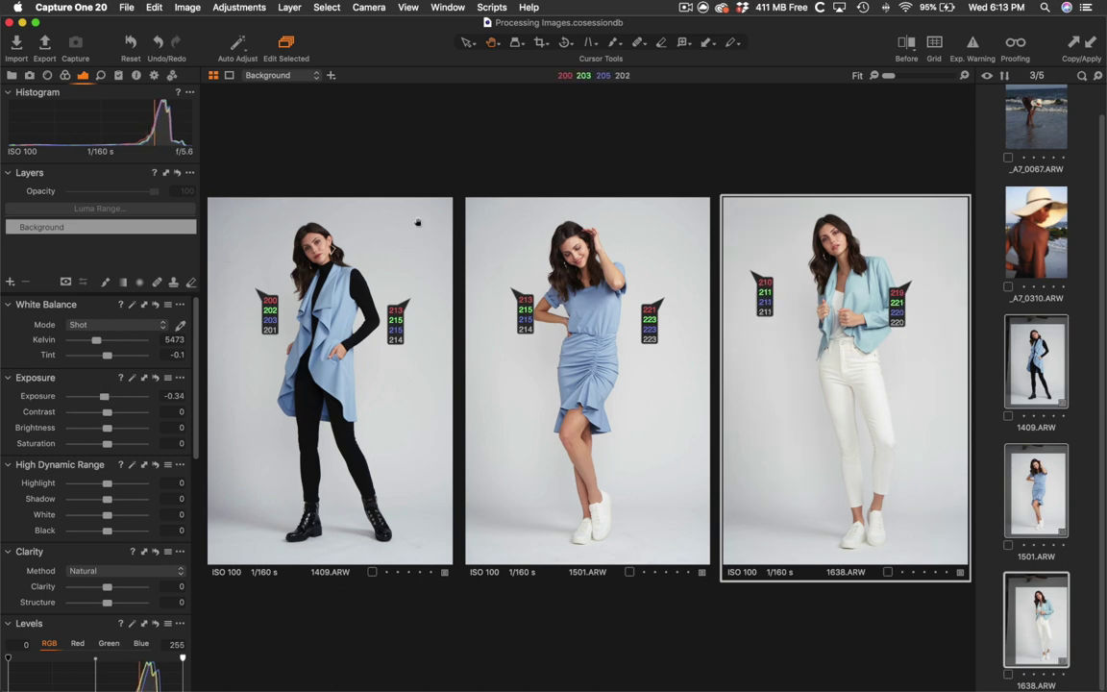
{"action": "key", "text": "g"}
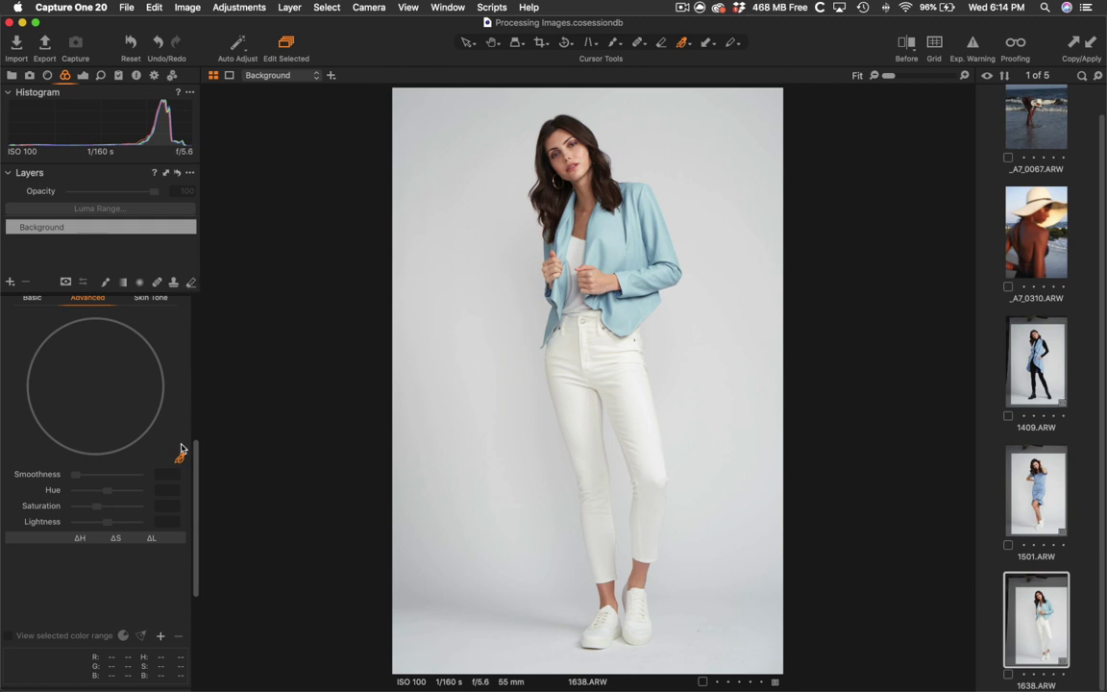
Pick the blue jacket's colour in the Color Editor and preview the selected range
{"action": "scroll", "coordinate": [183, 451], "scroll_direction": "up", "scroll_amount": 3}
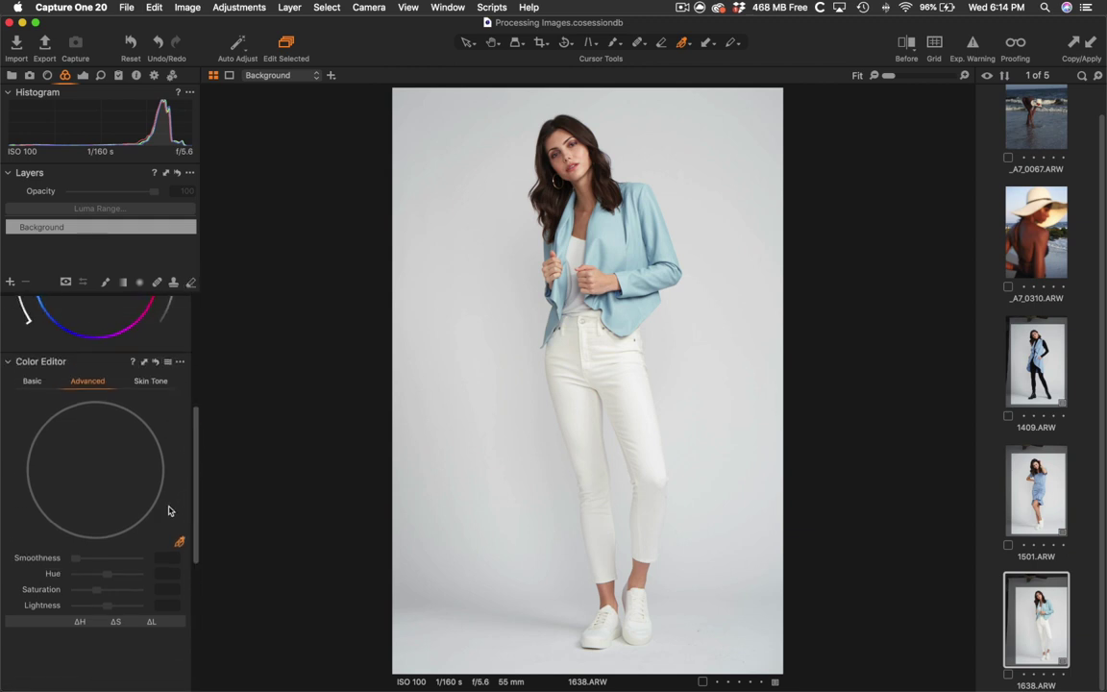
{"action": "left_click", "coordinate": [180, 544]}
{"action": "left_click", "coordinate": [554, 199]}
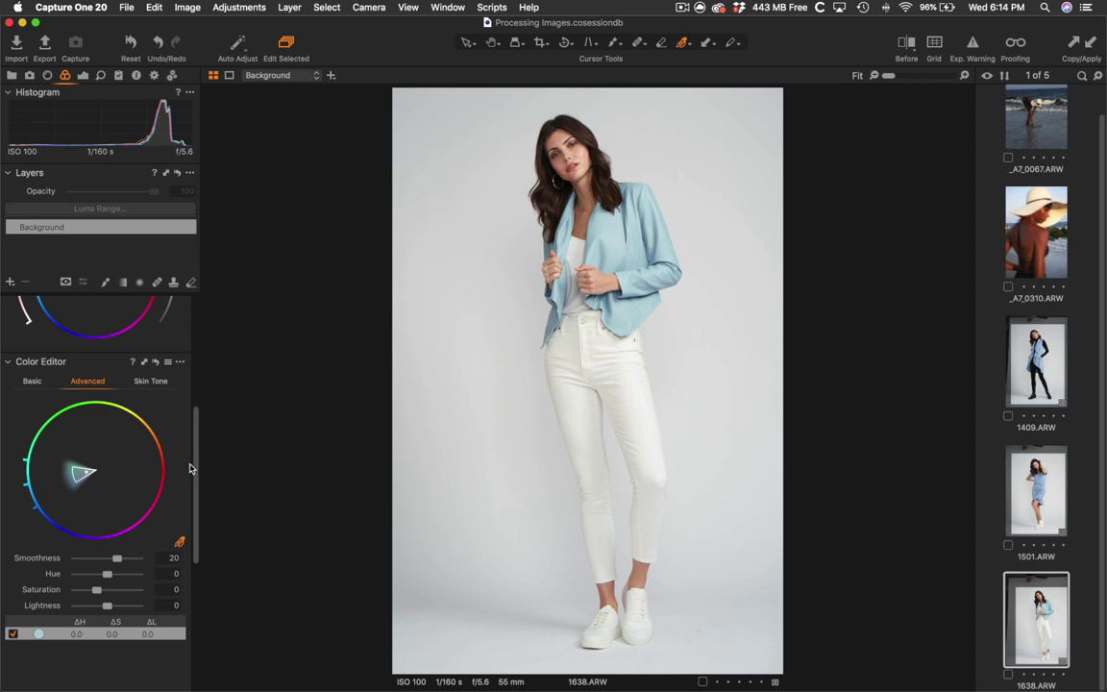
{"action": "scroll", "coordinate": [193, 458], "scroll_direction": "down", "scroll_amount": 4}
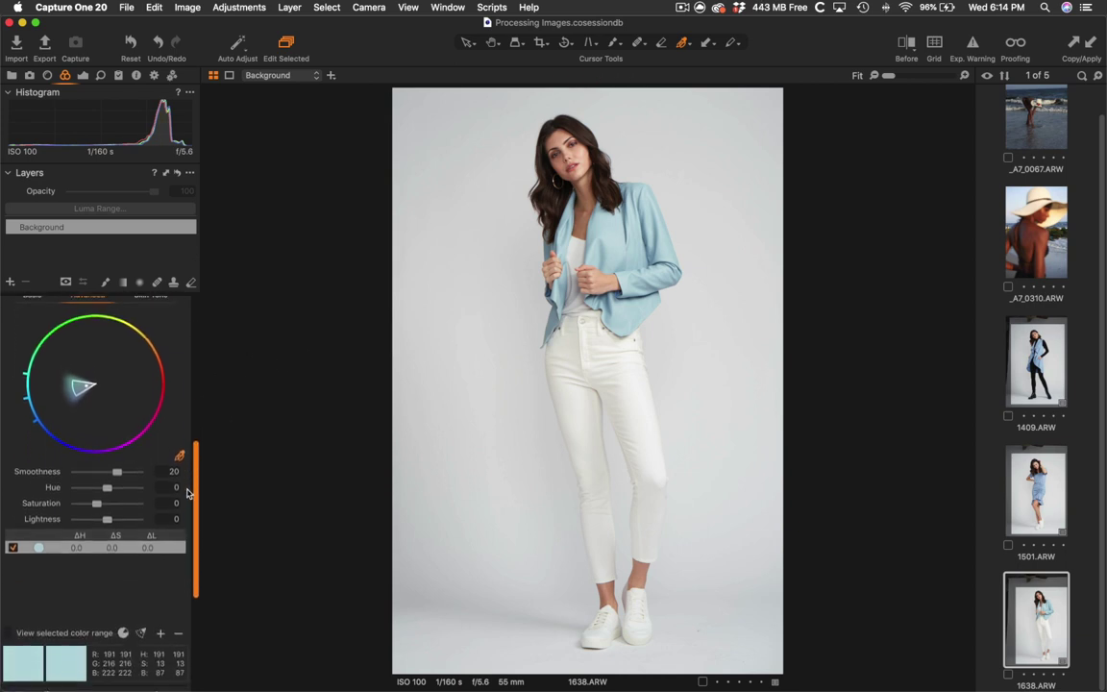
{"action": "left_click", "coordinate": [7, 617]}
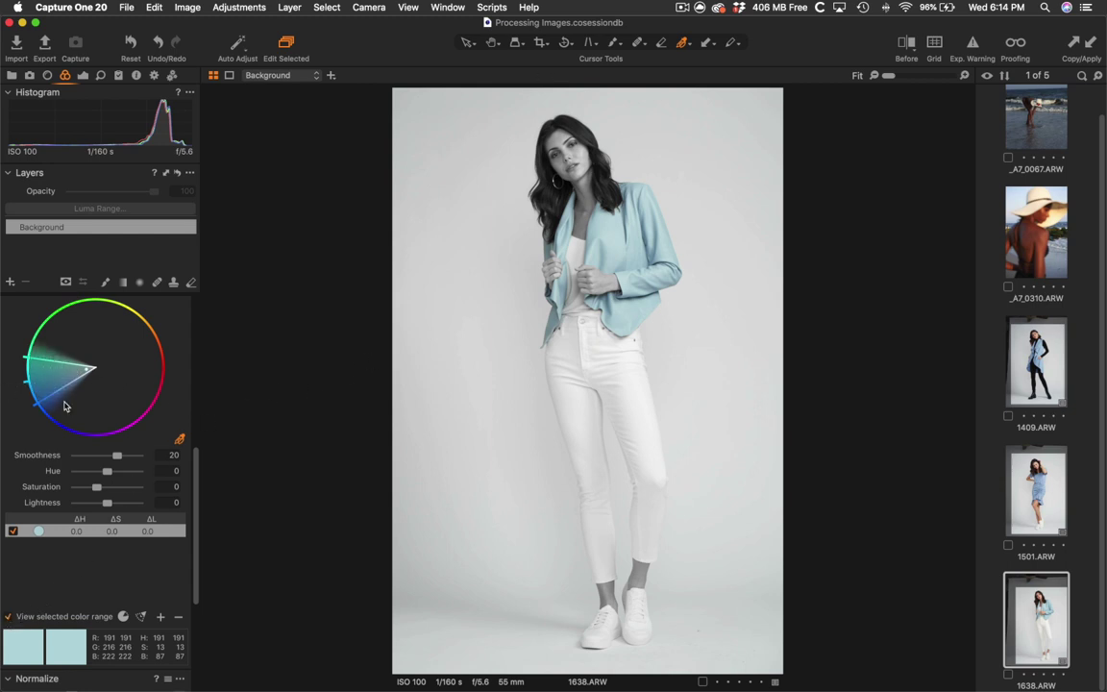
Create a masked layer from the jacket colour selection
{"action": "scroll", "coordinate": [183, 452], "scroll_direction": "up", "scroll_amount": 5}
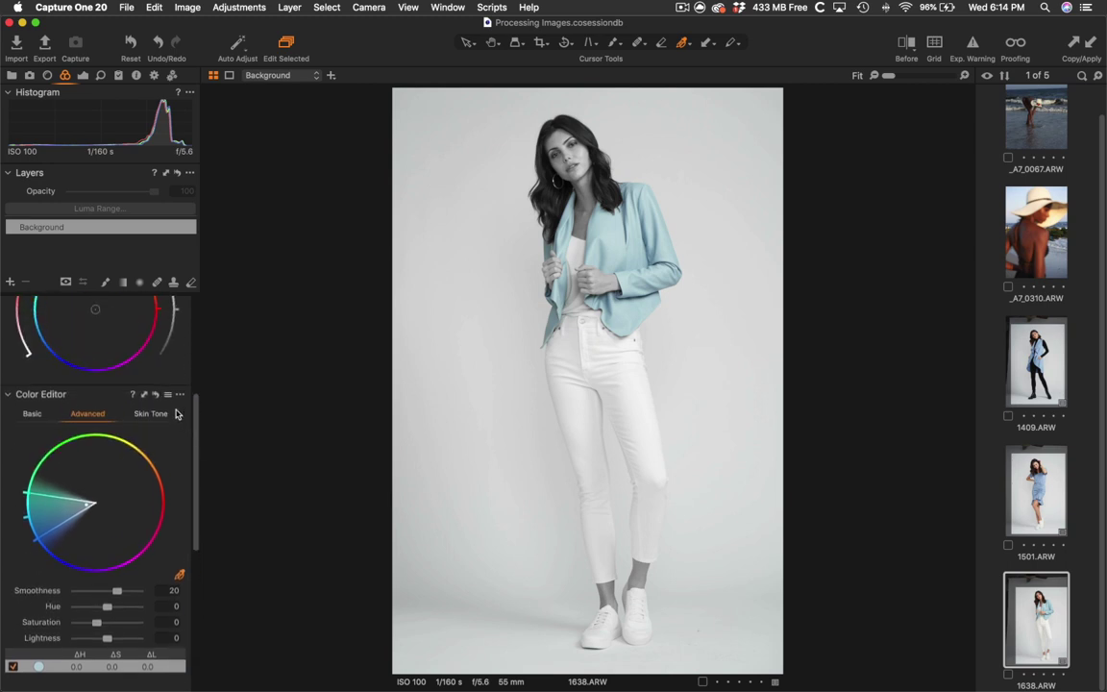
{"action": "left_click", "coordinate": [179, 395]}
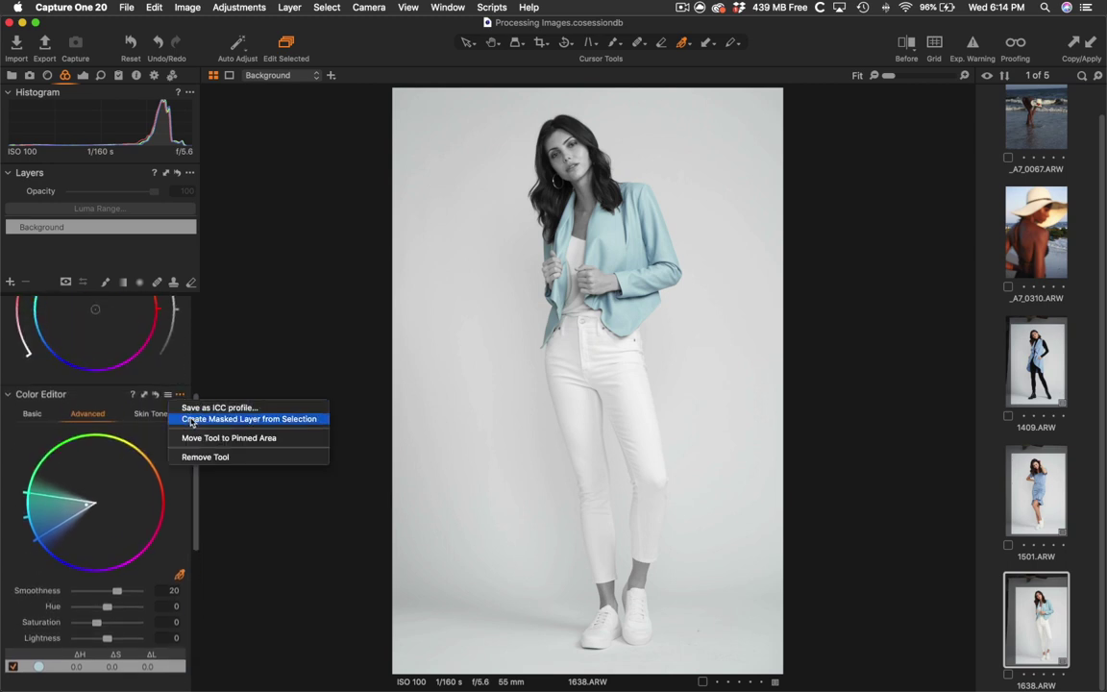
{"action": "left_click", "coordinate": [191, 421]}
Toggle the jacket layer to compare, then reset its exposure to 0
{"action": "left_click", "coordinate": [12, 228]}
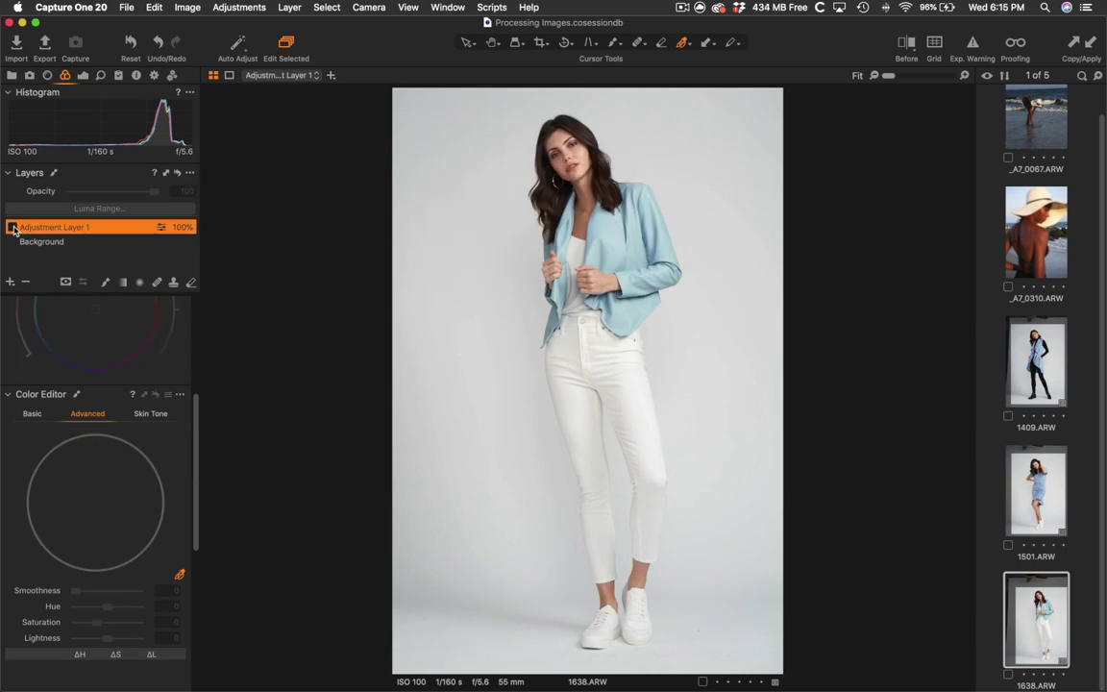
{"action": "left_click", "coordinate": [13, 228]}
{"action": "scroll", "coordinate": [178, 385], "scroll_direction": "up", "scroll_amount": 5}
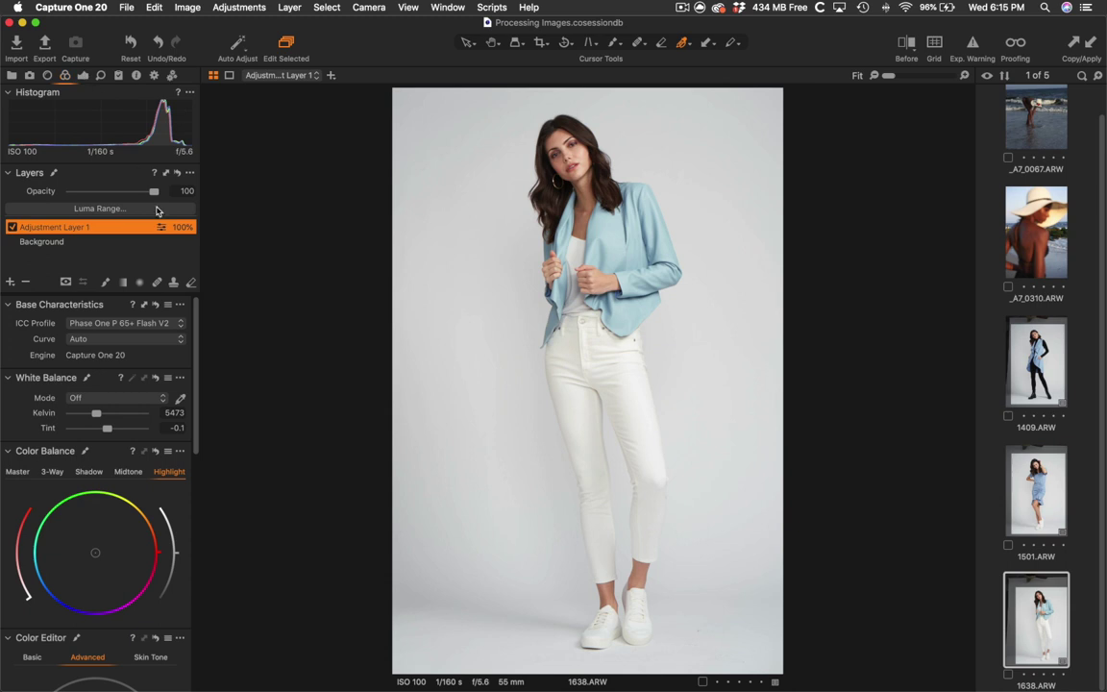
{"action": "key", "text": "super+alt+e"}
{"action": "mouse_move", "coordinate": [109, 395]}
{"action": "left_mouse_down"}
{"action": "mouse_move", "coordinate": [66, 395]}
{"action": "mouse_move", "coordinate": [144, 412]}
{"action": "mouse_move", "coordinate": [113, 411]}
{"action": "mouse_move", "coordinate": [106, 395]}
{"action": "left_mouse_up"}
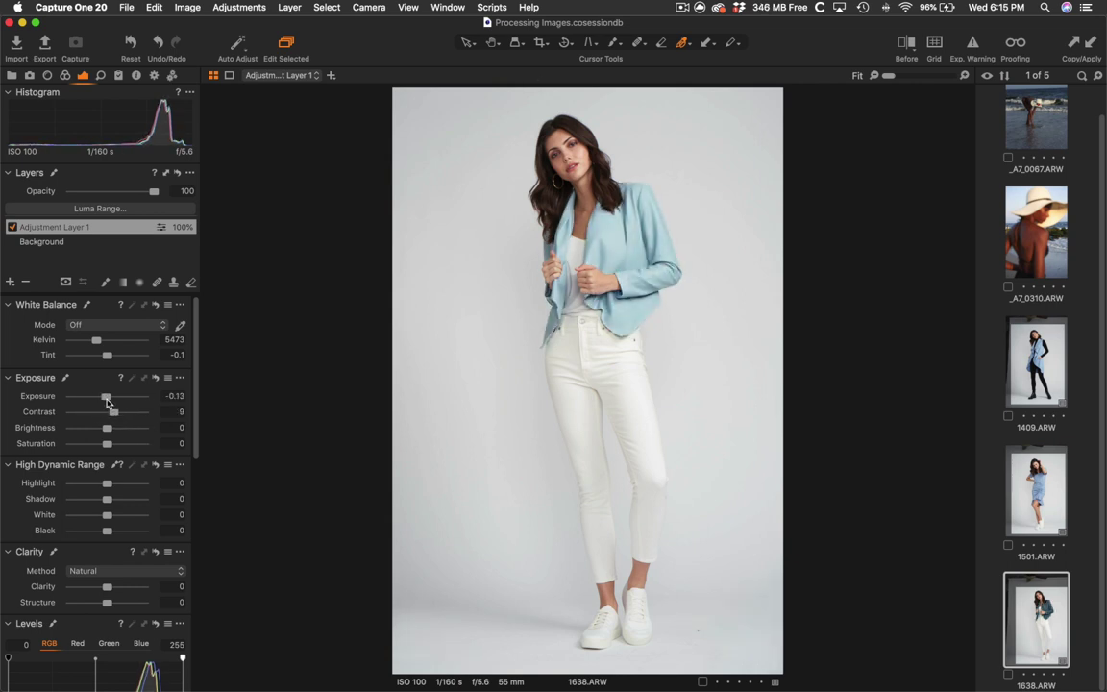
{"action": "double_click", "coordinate": [106, 397]}
{"action": "left_click", "coordinate": [155, 379]}
Match the jacket to 1501's dress: Kelvin 5012, tint 6.3, saturation 7, exposure -0.31
{"action": "left_click", "coordinate": [1049, 491], "text": "super"}
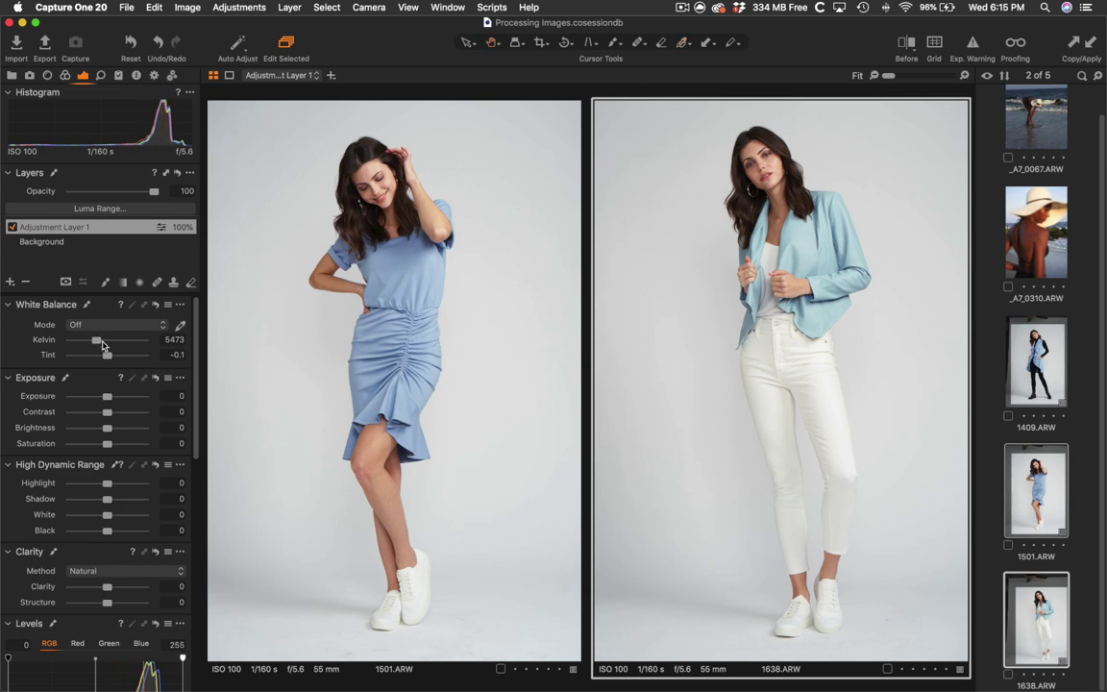
{"action": "left_click_drag", "start_coordinate": [106, 401], "coordinate": [104, 401]}
{"action": "left_click_drag", "start_coordinate": [96, 341], "coordinate": [113, 358]}
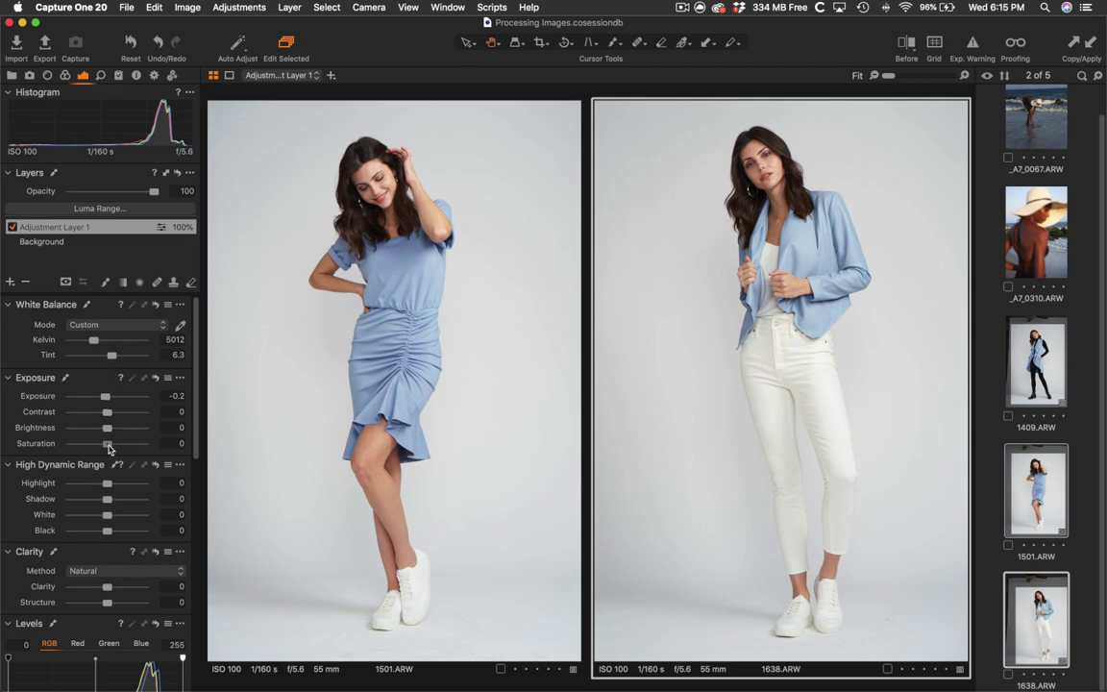
{"action": "left_click_drag", "start_coordinate": [109, 447], "coordinate": [111, 447]}
{"action": "left_click_drag", "start_coordinate": [105, 398], "coordinate": [103, 396]}
Compare 1409, 1501 and 1638 side by side, then show 1501.ARW alone
{"action": "left_click", "coordinate": [1024, 394]}
{"action": "left_click", "coordinate": [1034, 495], "text": "super"}
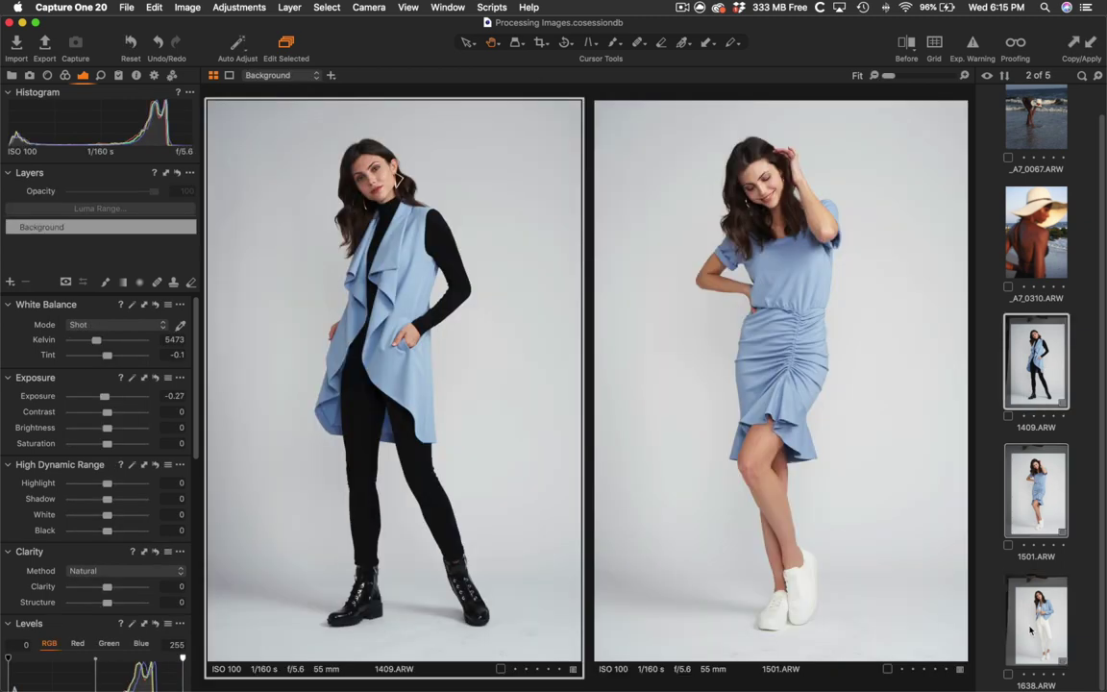
{"action": "left_click", "coordinate": [1034, 629], "text": "super"}
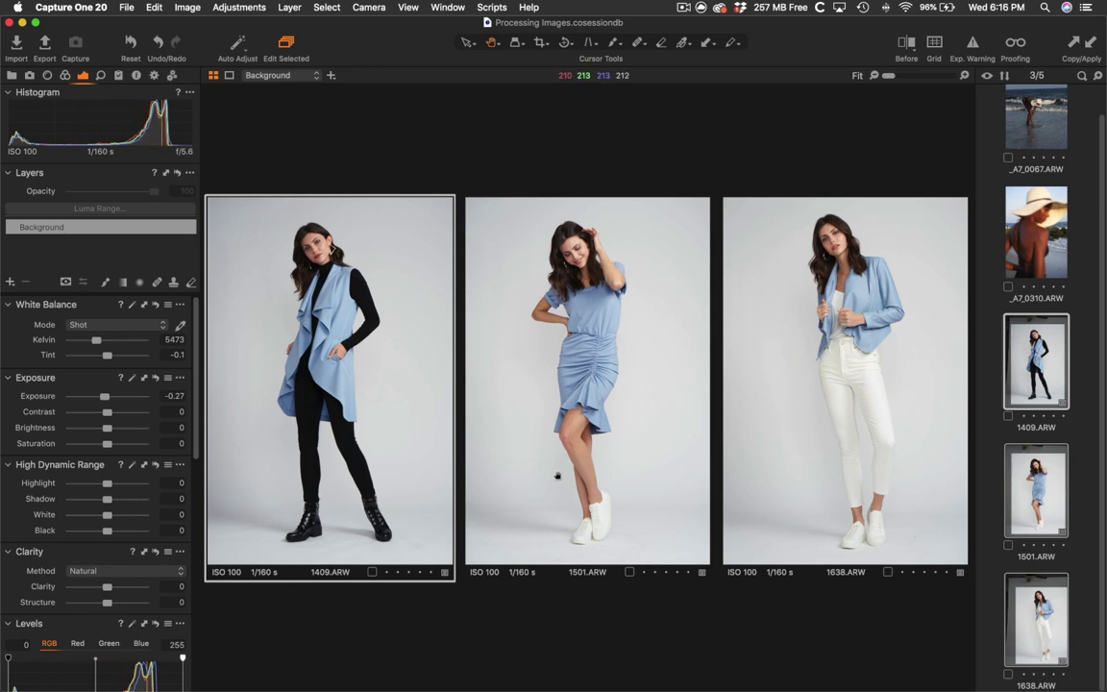
{"action": "key", "text": "Right"}
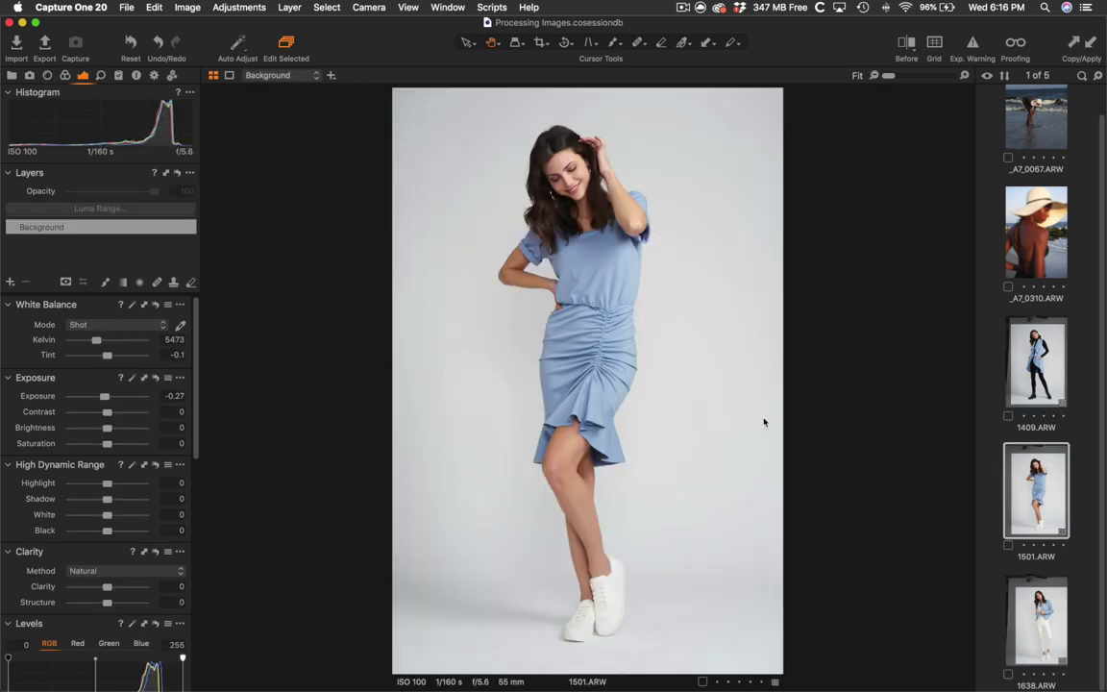
Add a new adjustment layer with a drawn mask over the model's legs
{"action": "key", "text": "super+shift+l"}
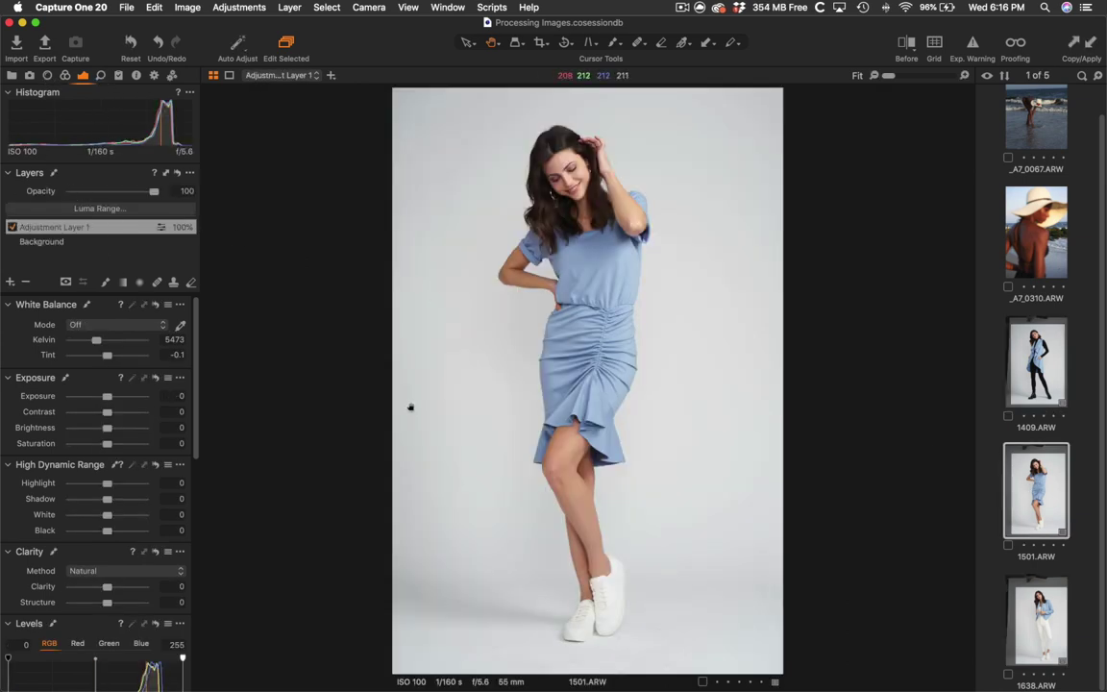
{"action": "key", "text": "b"}
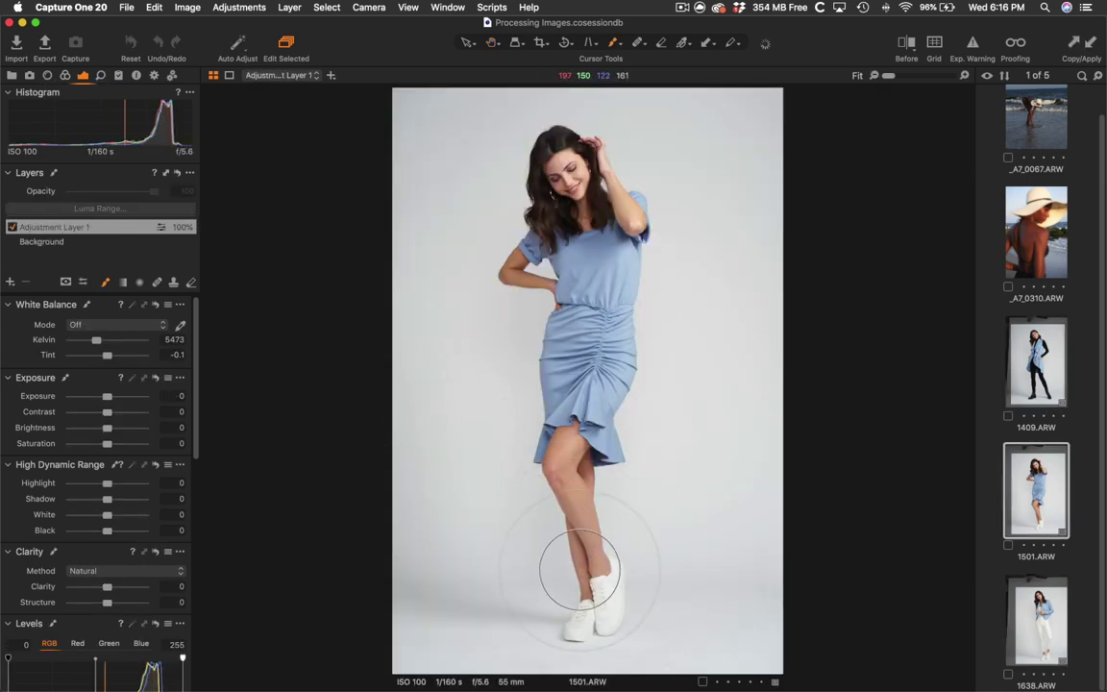
{"action": "key", "text": "alt+super+m"}
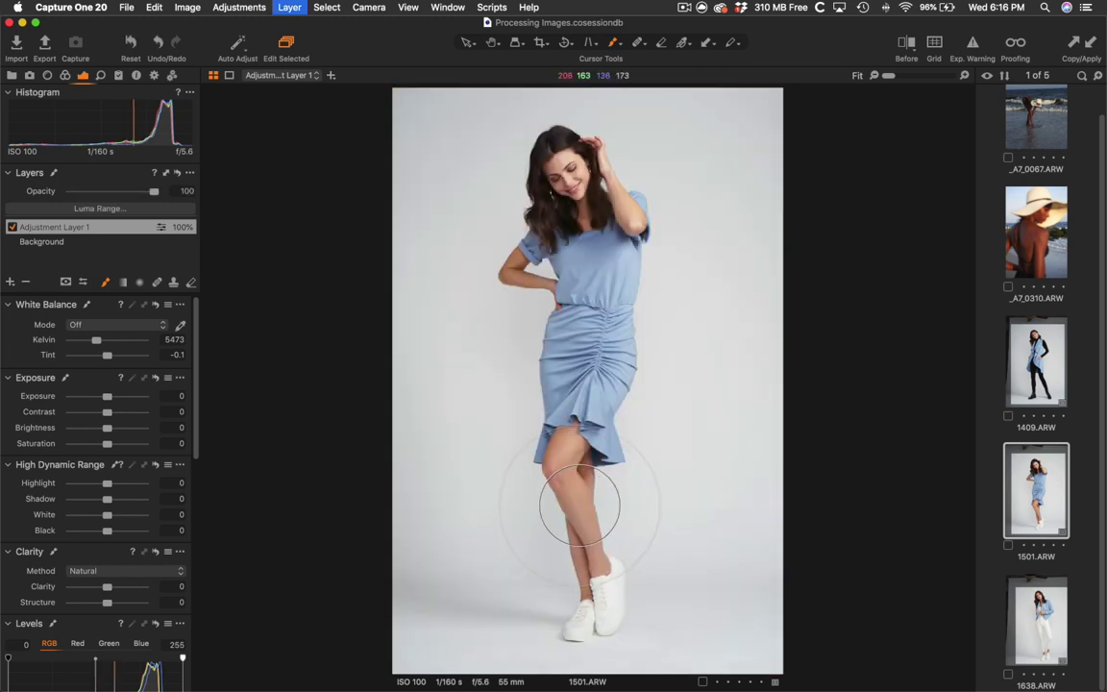
{"action": "key", "text": "super+i"}
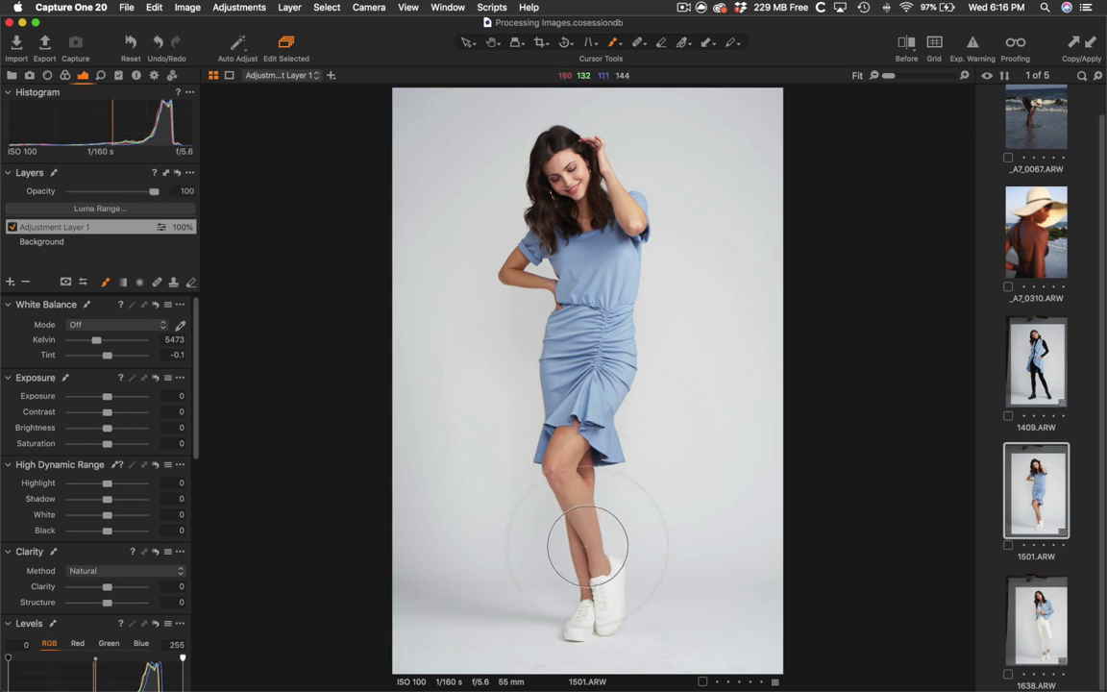
{"action": "left_click", "coordinate": [579, 531]}
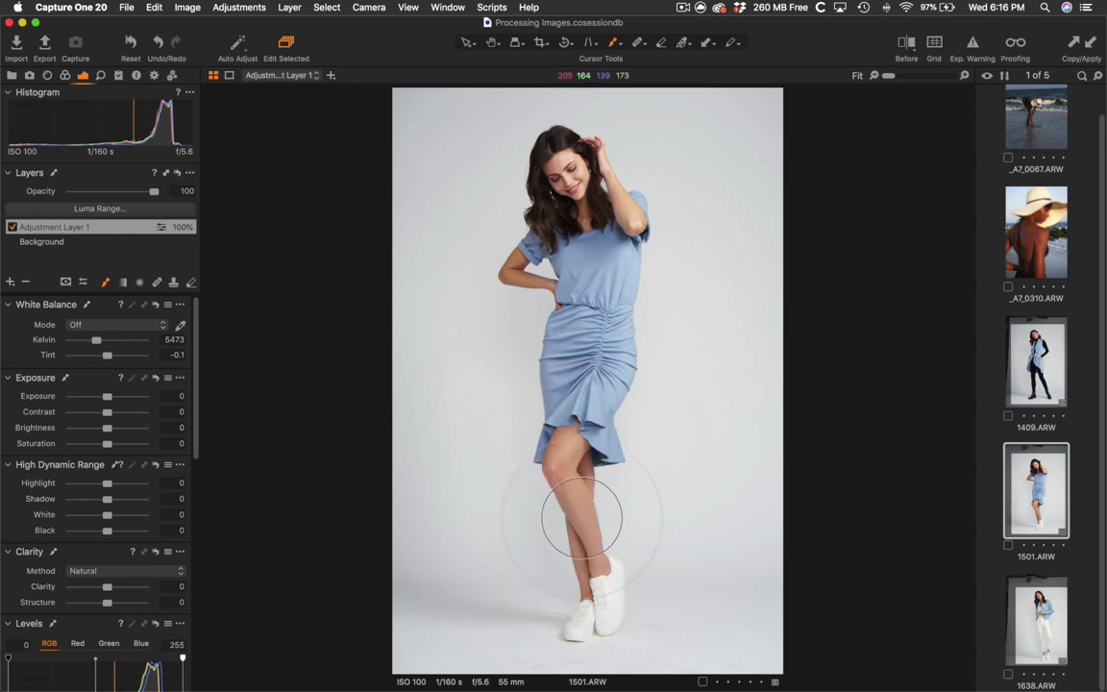
Sample the leg skin tone as a colour range and preview the areas it covers
{"action": "scroll", "coordinate": [549, 519], "scroll_direction": "up", "scroll_amount": 5}
{"action": "scroll", "coordinate": [526, 494], "scroll_direction": "down", "scroll_amount": 5}
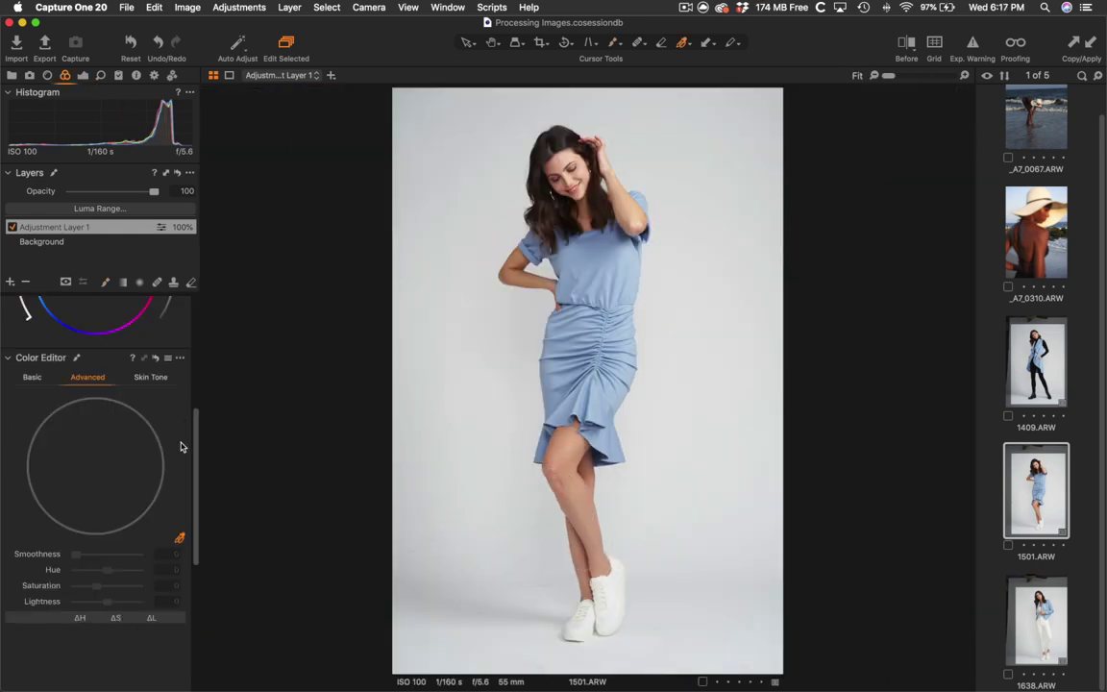
{"action": "left_click_drag", "start_coordinate": [195, 439], "coordinate": [189, 492]}
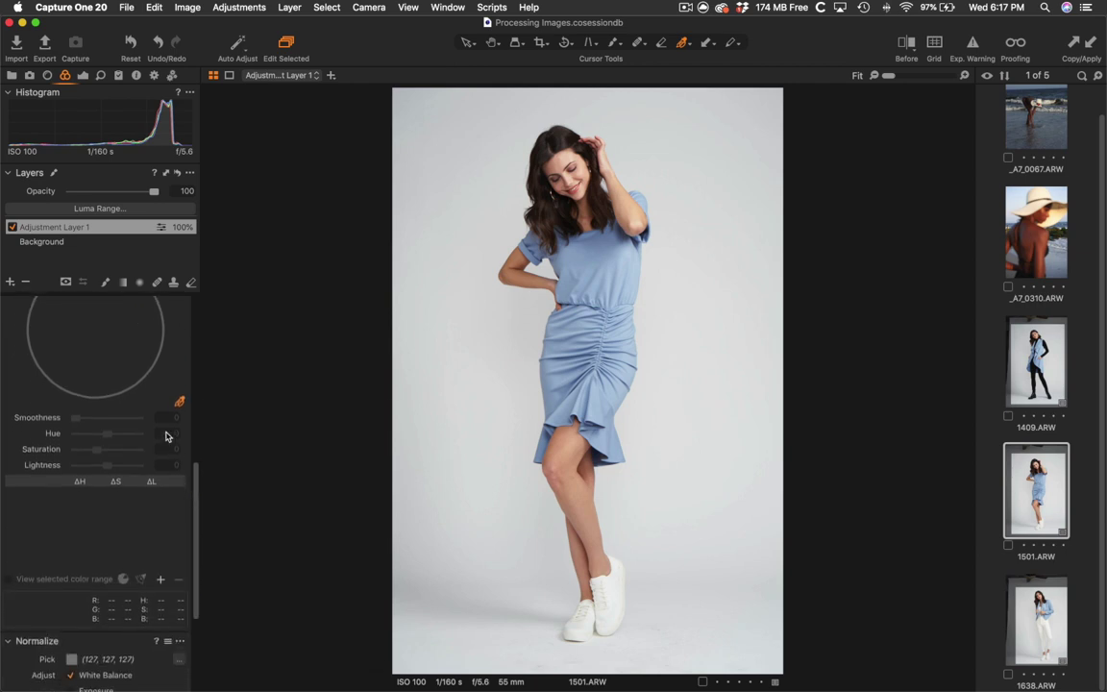
{"action": "left_click", "coordinate": [573, 443]}
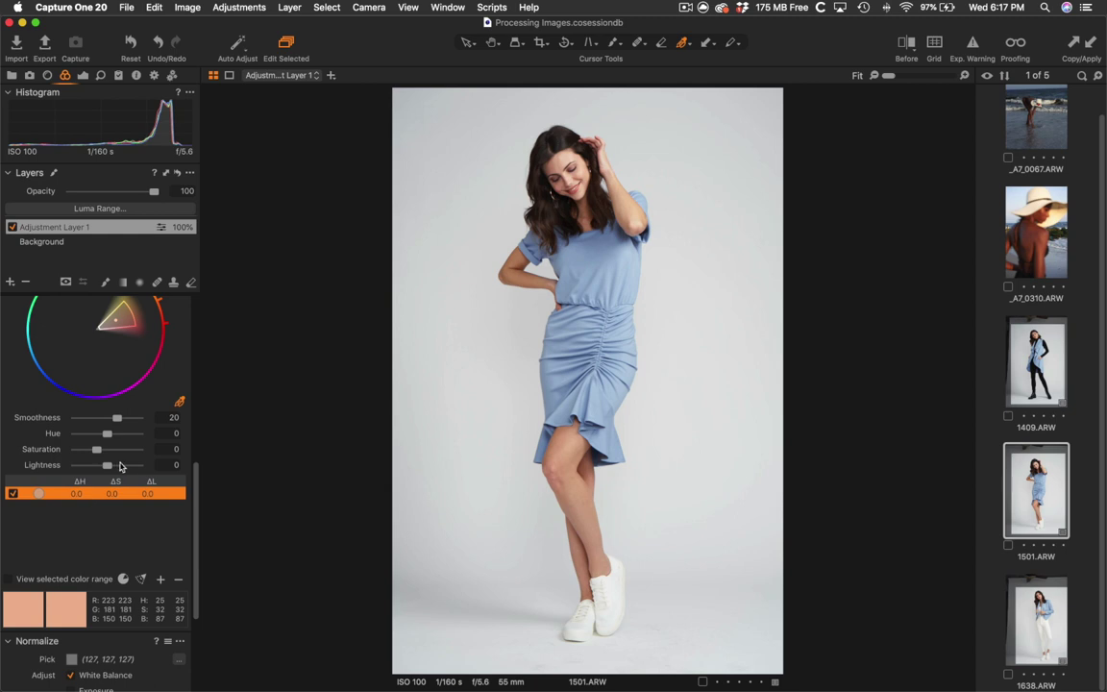
{"action": "left_click", "coordinate": [103, 451]}
Shift the skin range's hue slightly, toward about 3.2, and compare the legs with and without it
{"action": "left_click_drag", "start_coordinate": [108, 437], "coordinate": [116, 437]}
{"action": "left_click_drag", "start_coordinate": [116, 436], "coordinate": [109, 436]}
{"action": "double_click", "coordinate": [115, 435]}
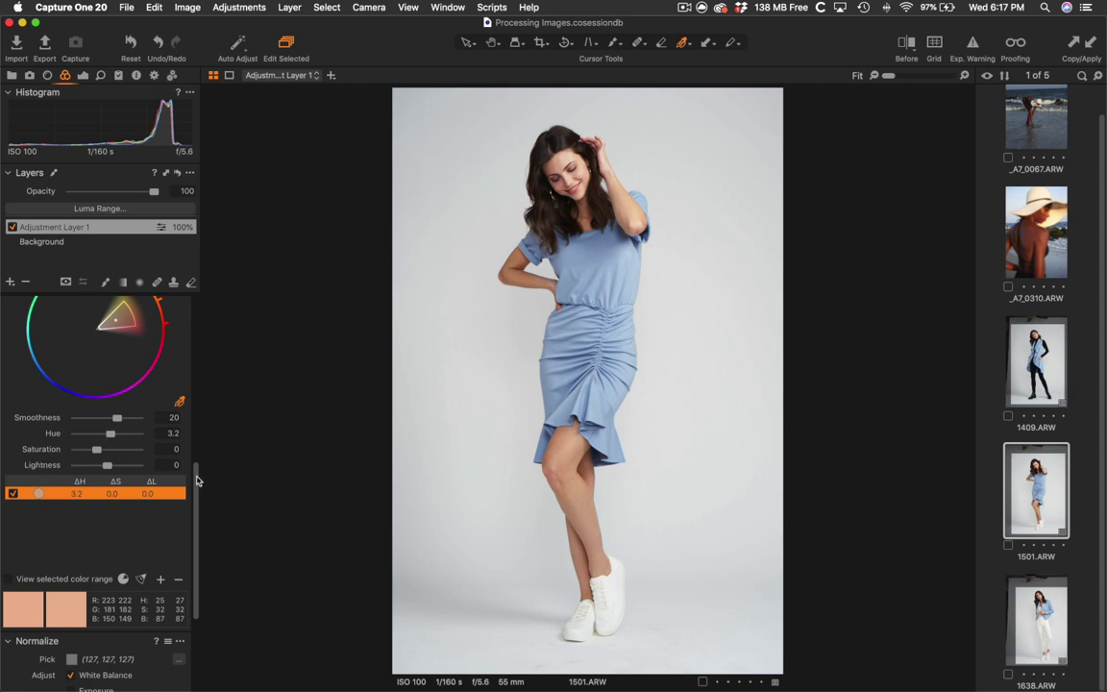
{"action": "scroll", "coordinate": [197, 481], "scroll_direction": "up", "scroll_amount": 5}
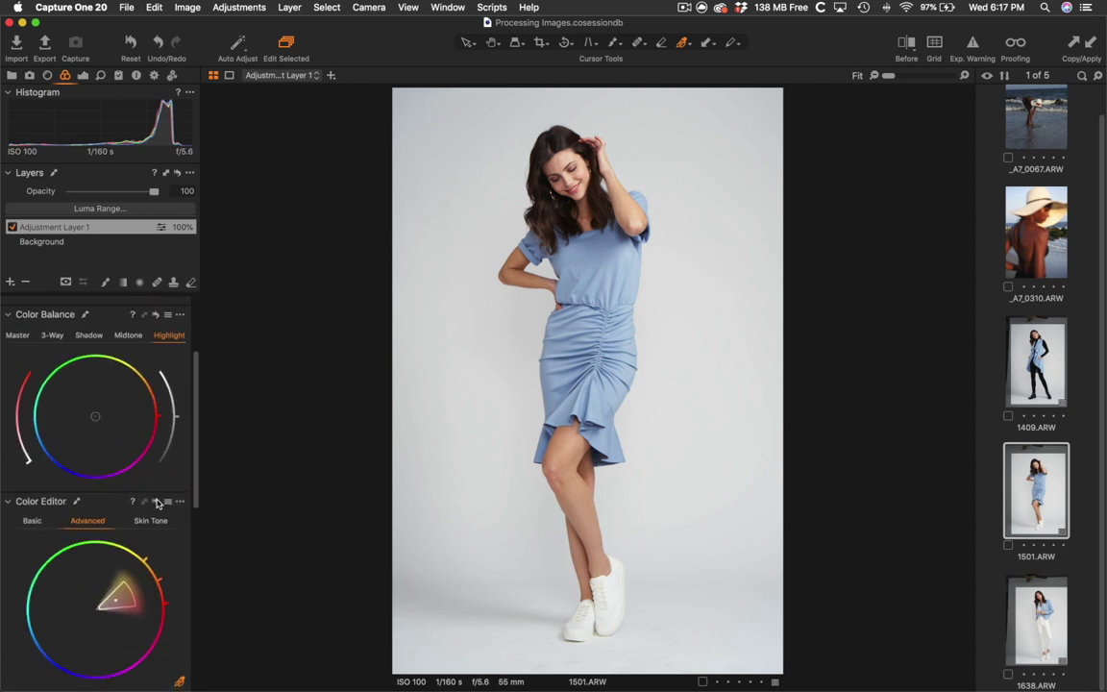
{"action": "left_click", "coordinate": [156, 501]}
{"action": "left_click", "coordinate": [155, 501]}
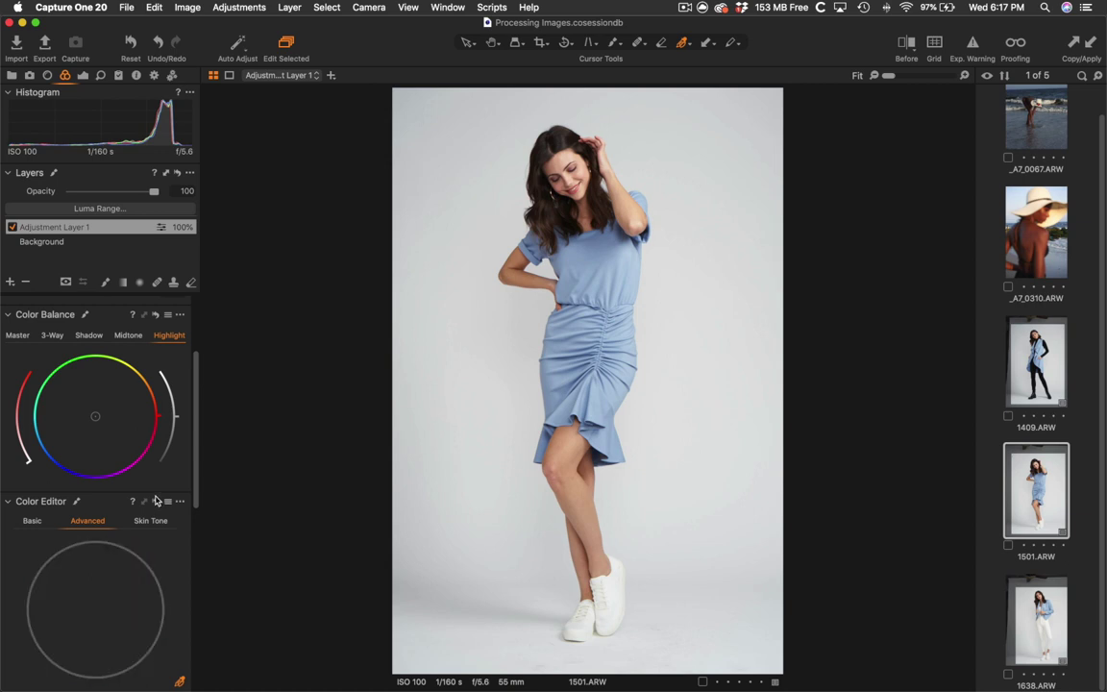
{"action": "left_click", "coordinate": [156, 500]}
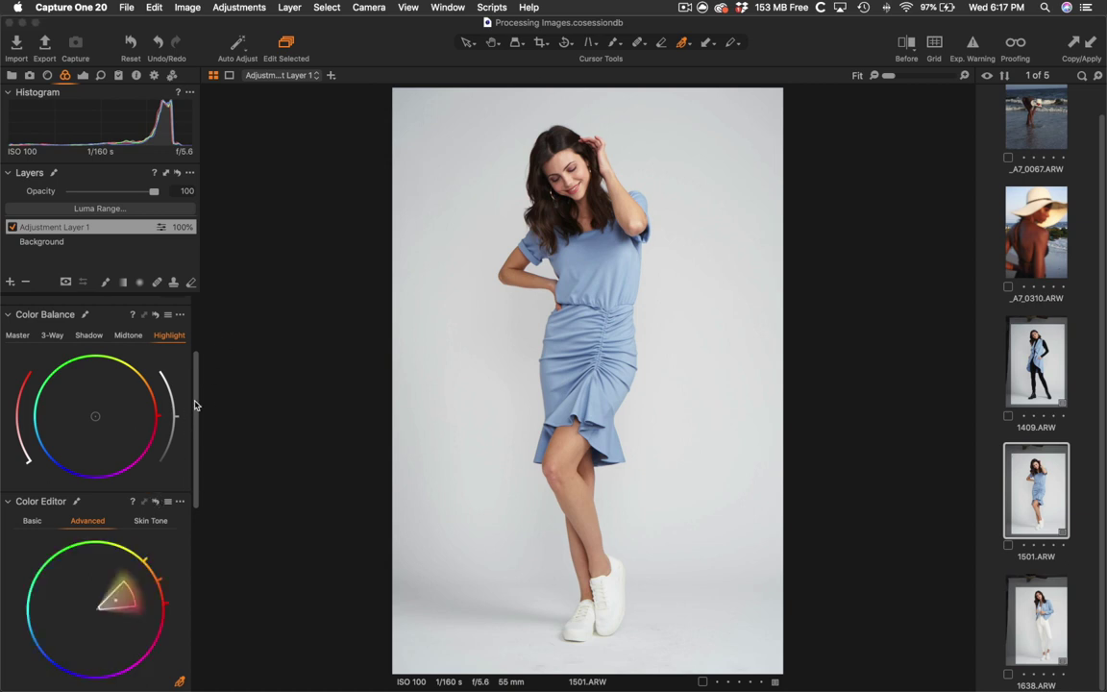
Select 1409.ARW, 1501.ARW and 1638.ARW together to view them side by side
{"action": "scroll", "coordinate": [195, 405], "scroll_direction": "up", "scroll_amount": 5}
{"action": "left_click", "coordinate": [82, 75]}
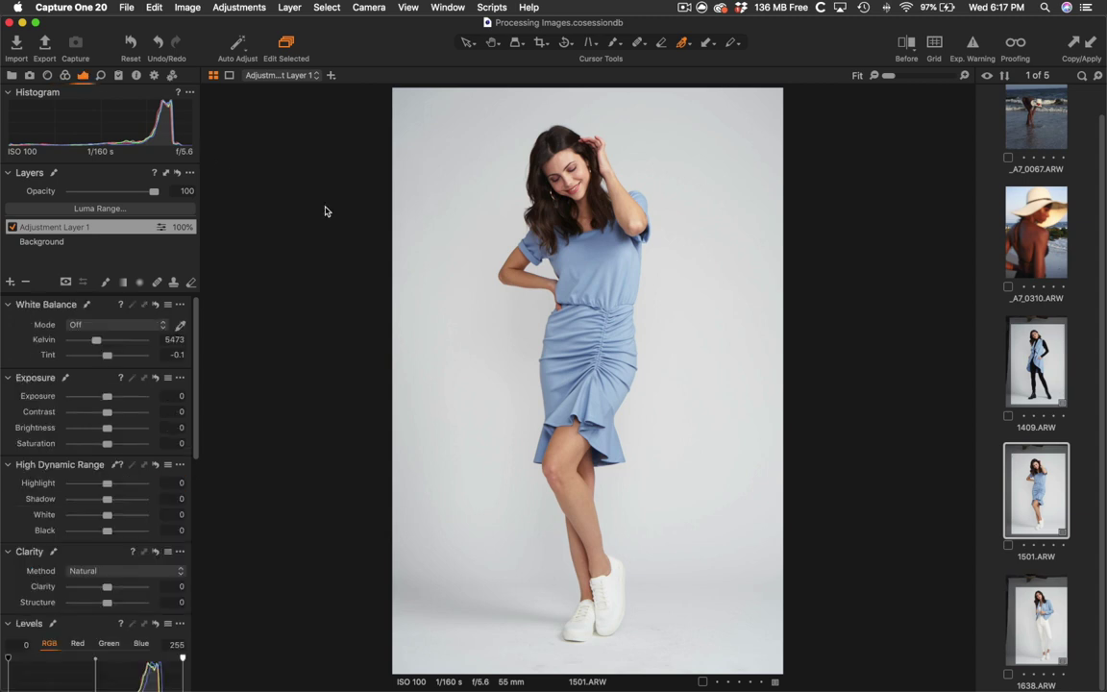
{"action": "left_click", "coordinate": [1038, 365]}
{"action": "left_click", "coordinate": [1034, 481], "text": "super"}
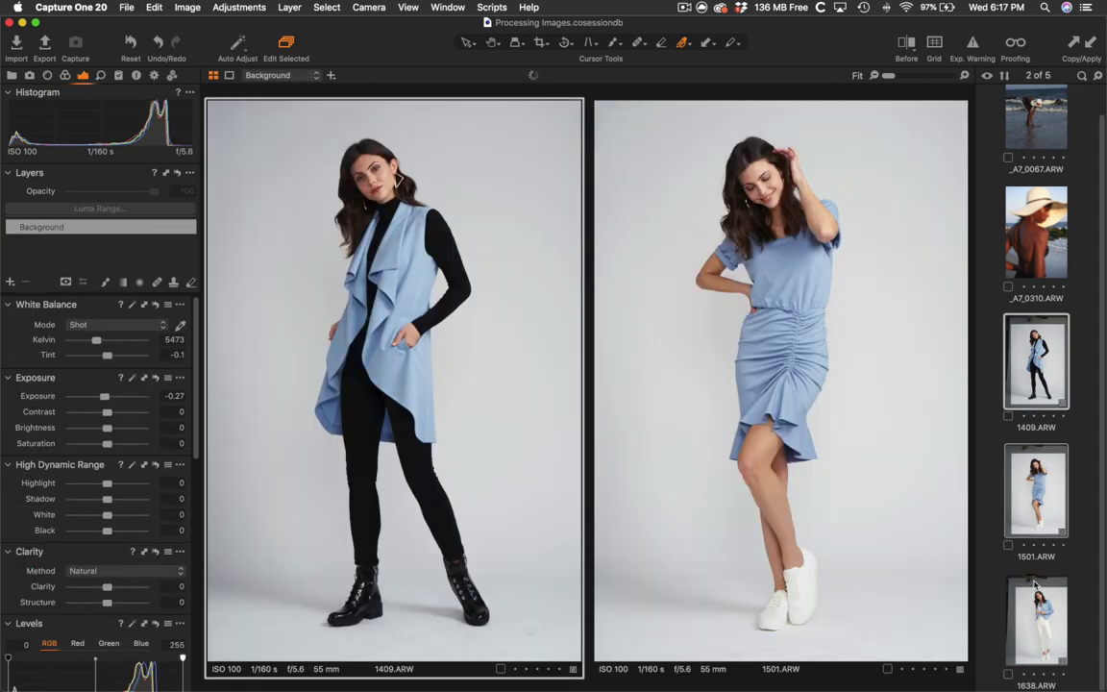
{"action": "left_click", "coordinate": [1038, 610], "text": "super"}
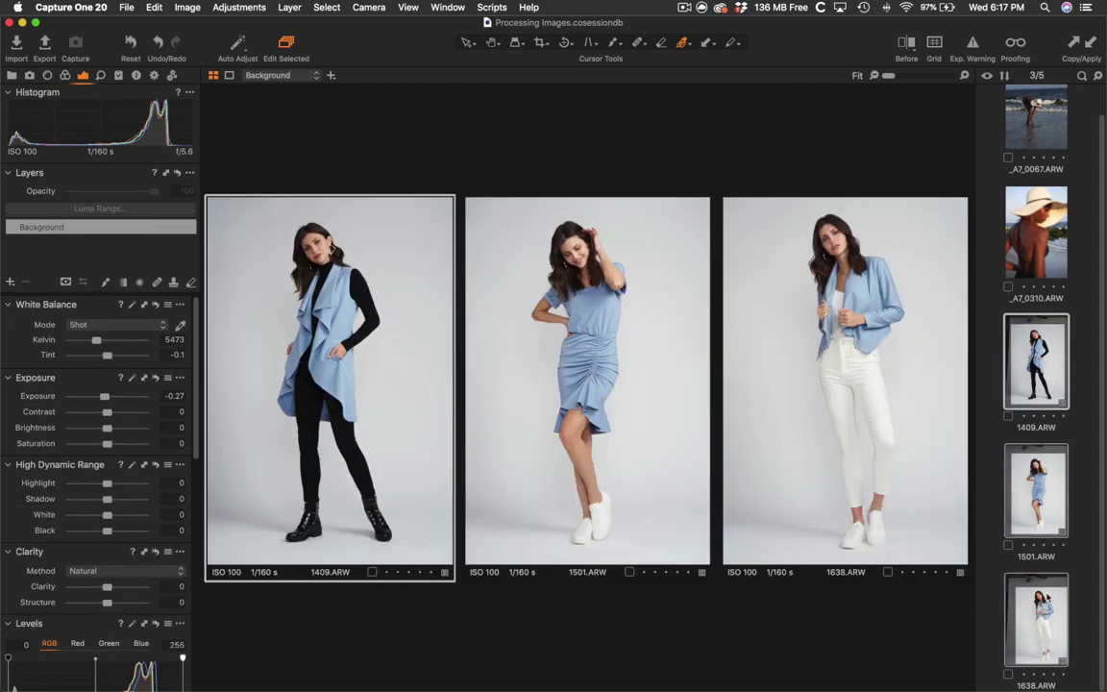